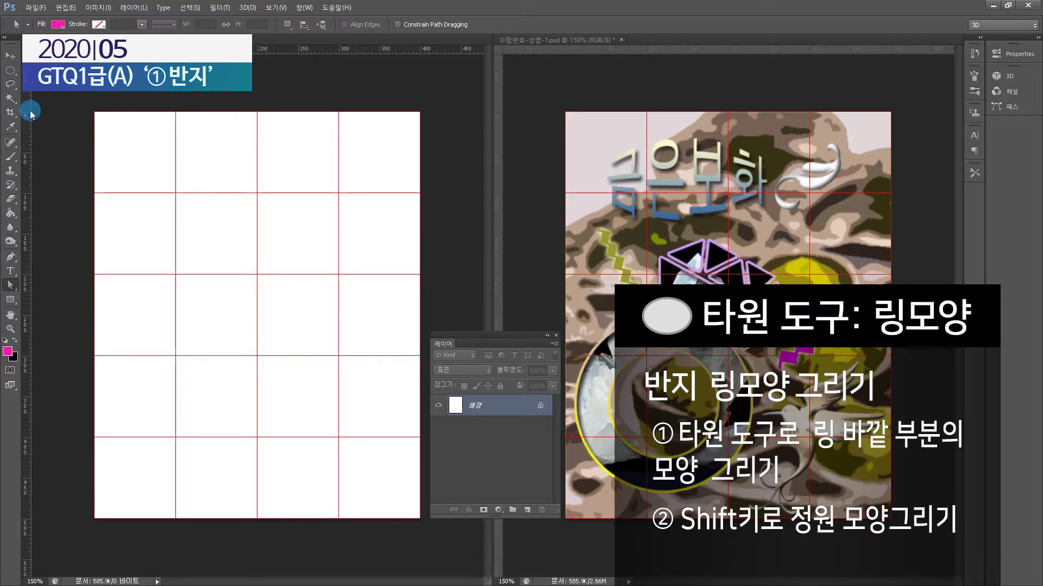
Step: Draw a pink circle shape about 211 px wide on the blank canvas and move its centre to about X 121.5, Y 357.5 px
{"action": "left_click", "coordinate": [11, 300]}
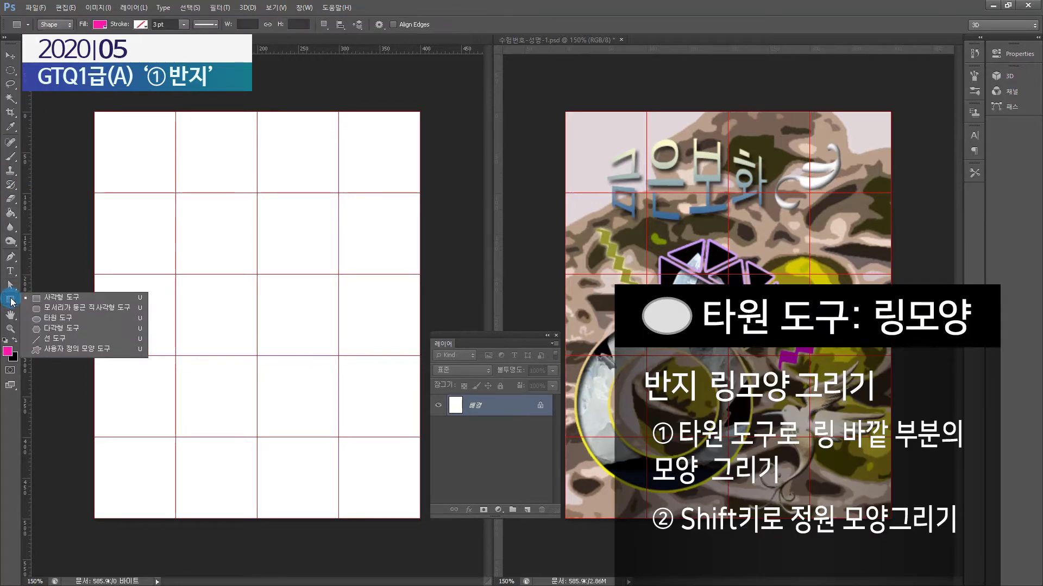
{"action": "left_click", "coordinate": [57, 319]}
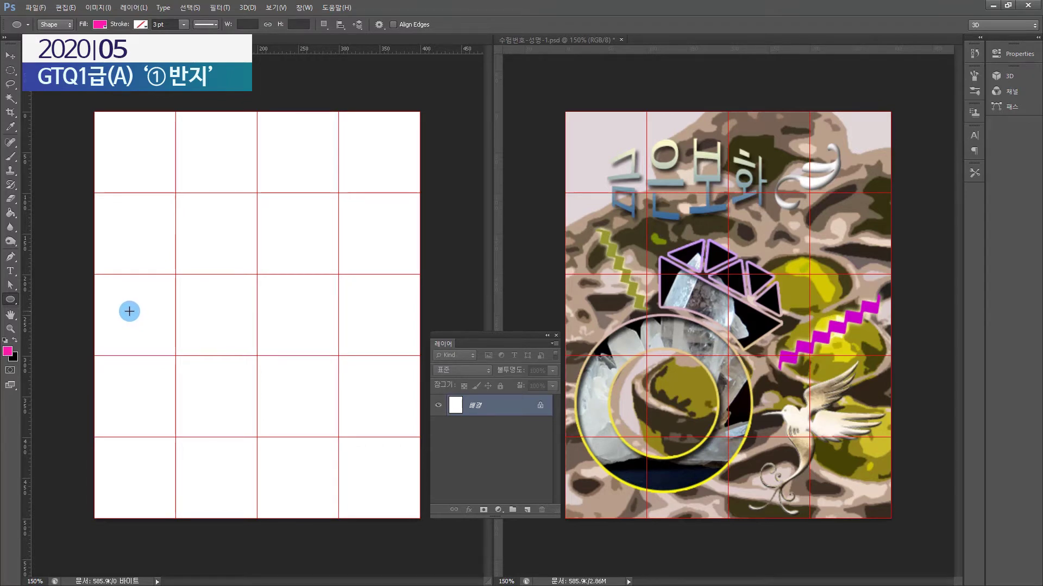
{"action": "left_click_drag", "start_coordinate": [130, 312], "coordinate": [302, 520]}
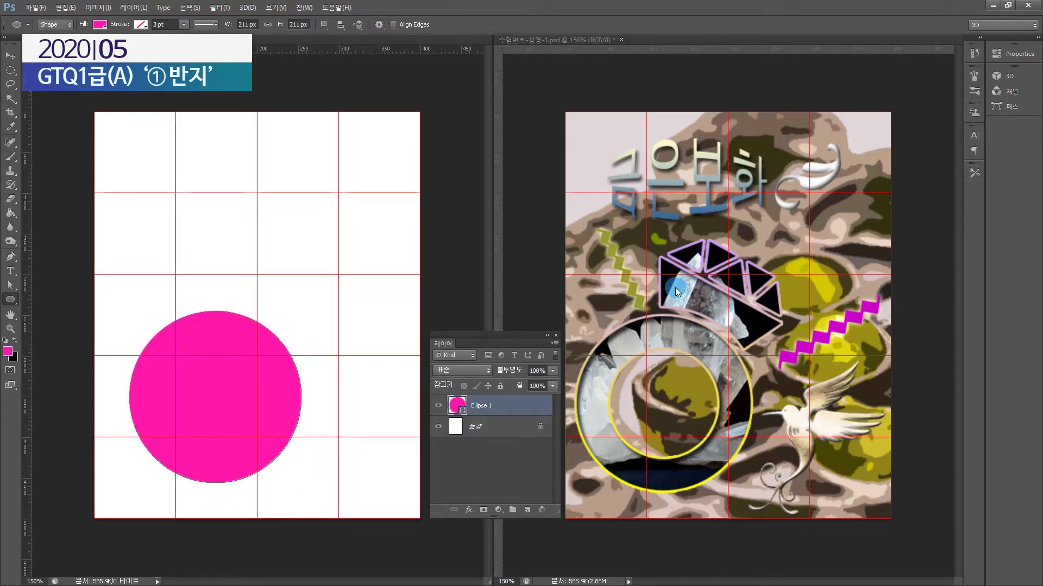
{"action": "key", "text": "ctrl+t"}
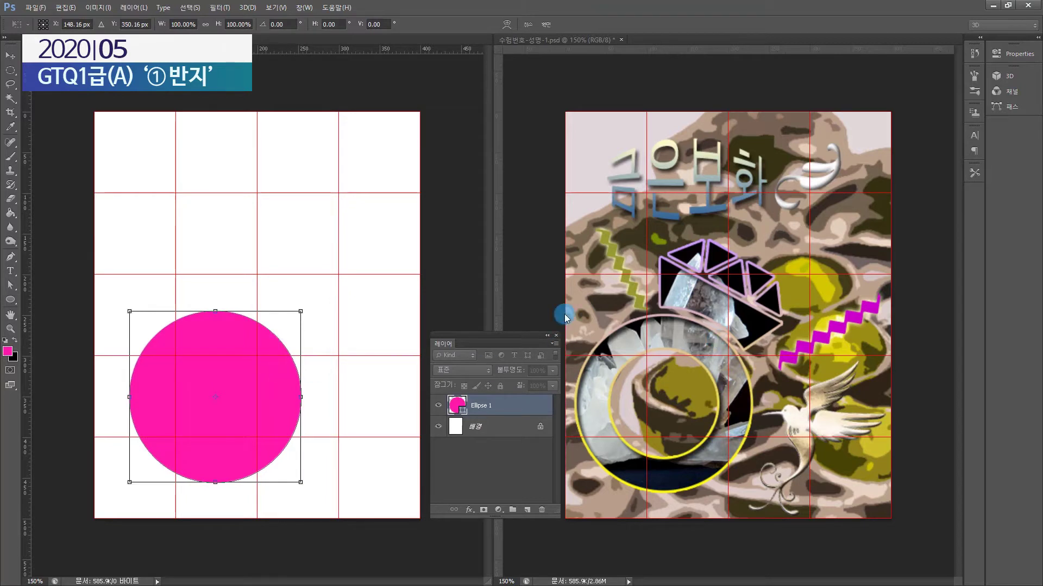
{"action": "left_click_drag", "start_coordinate": [196, 361], "coordinate": [221, 394]}
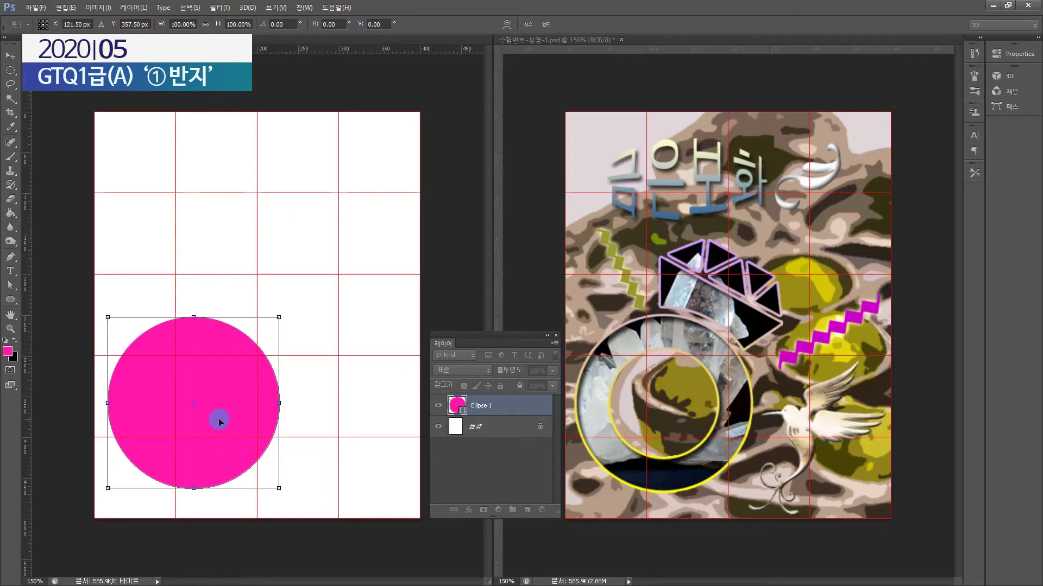
{"action": "key", "text": "Return"}
Step: Cut a smaller concentric circle out of the pink circle with the Ellipse tool in Subtract Front Shape mode
{"action": "key", "text": "u"}
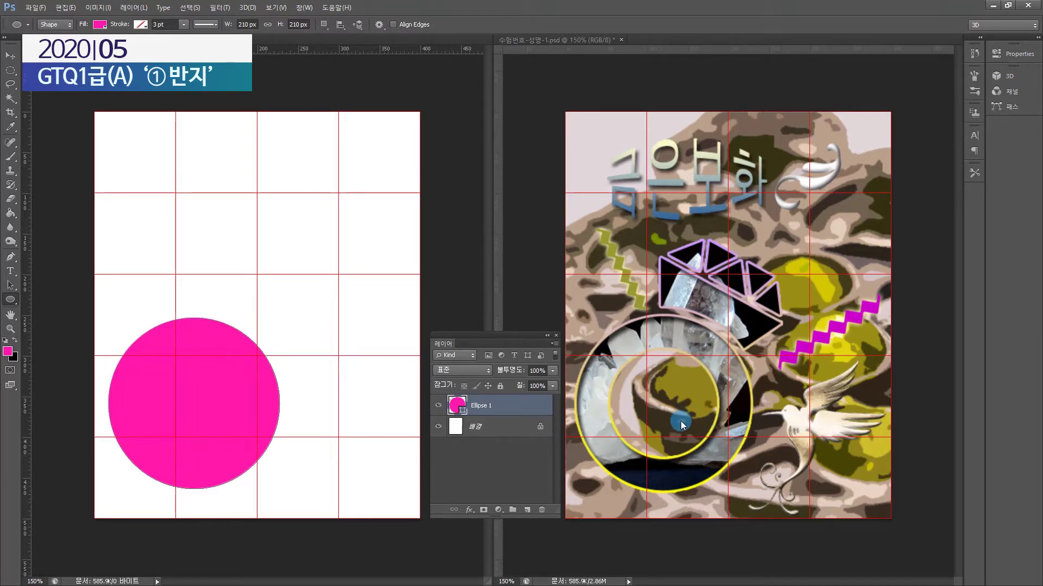
{"action": "left_click", "coordinate": [324, 25]}
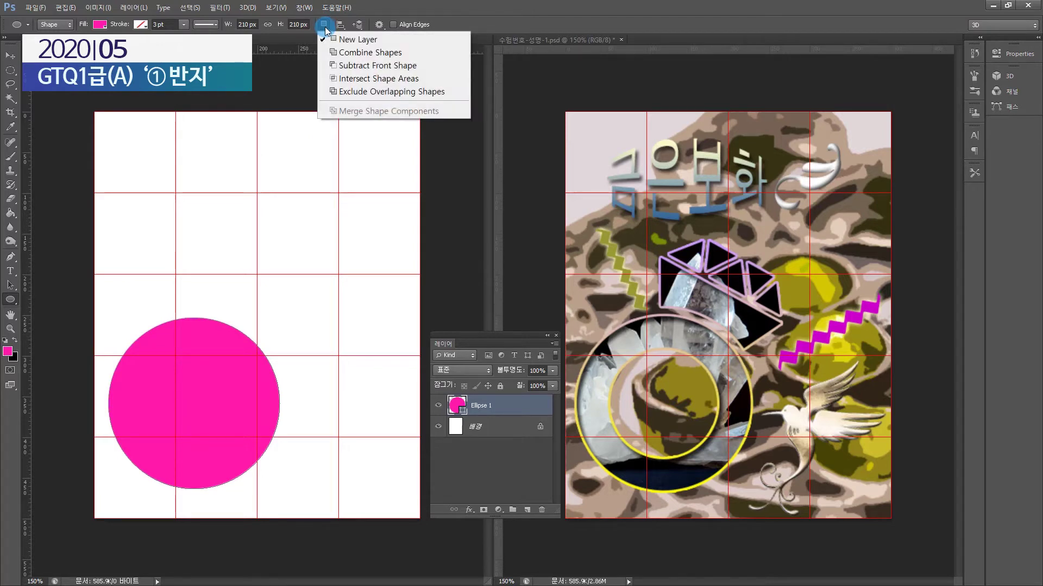
{"action": "left_click", "coordinate": [353, 65]}
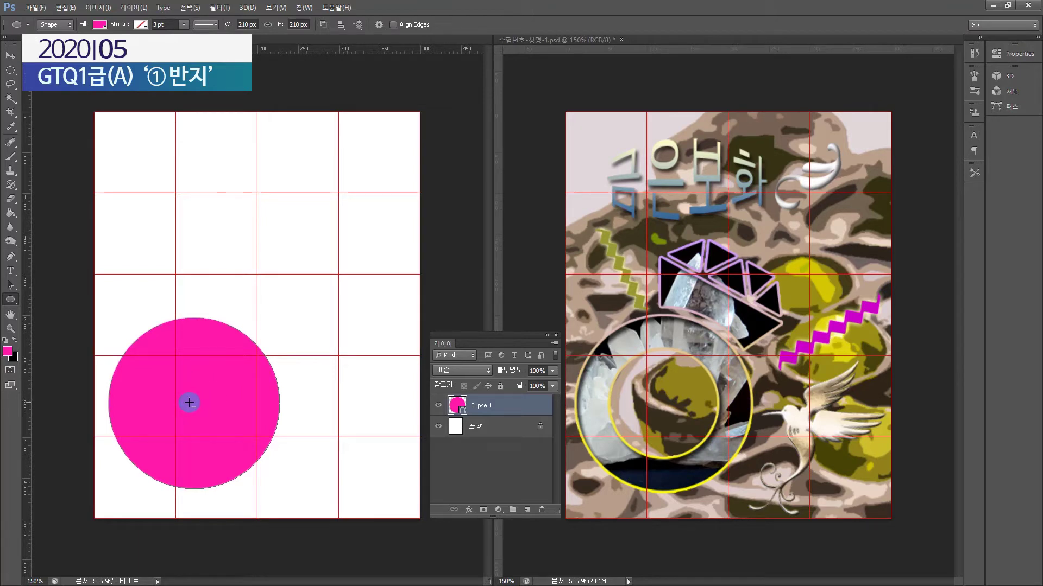
{"action": "left_click_drag", "start_coordinate": [189, 403], "coordinate": [251, 343]}
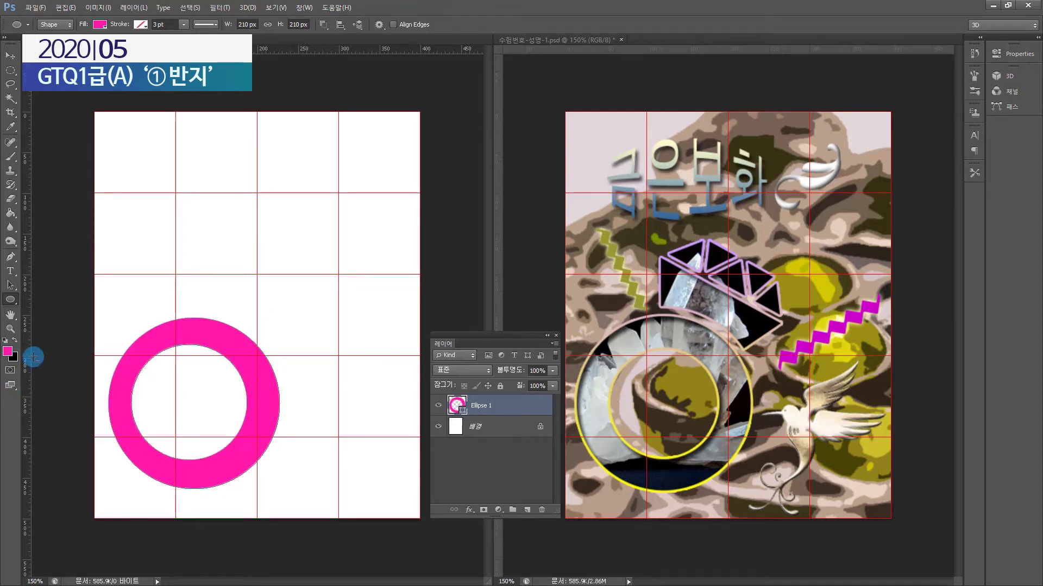
Step: Align the inner and outer circles by their horizontal and vertical centres, and delete the inner circle
{"action": "left_click", "coordinate": [11, 285]}
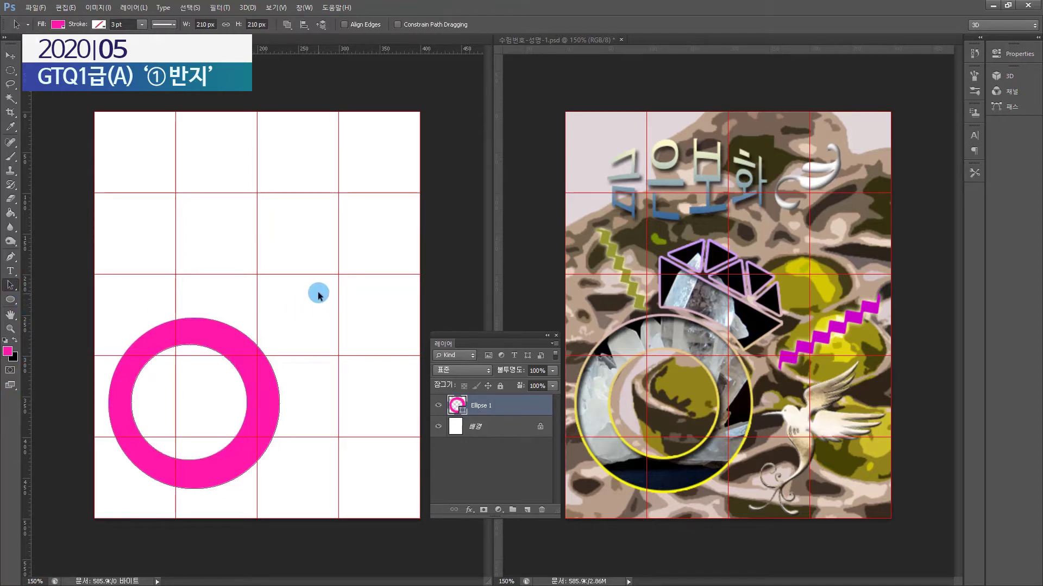
{"action": "left_click_drag", "start_coordinate": [316, 291], "coordinate": [106, 524]}
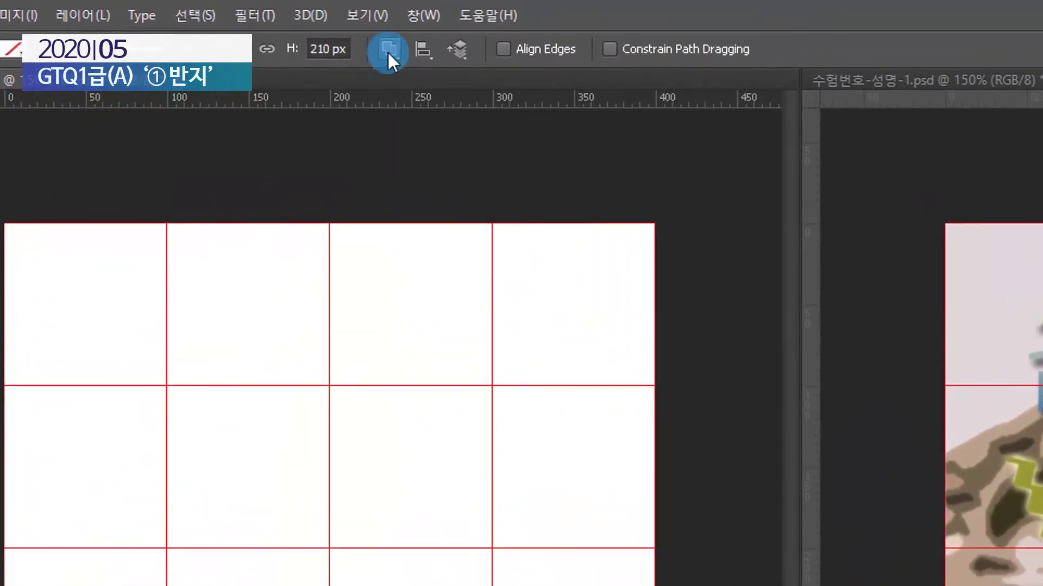
{"action": "left_click", "coordinate": [304, 25]}
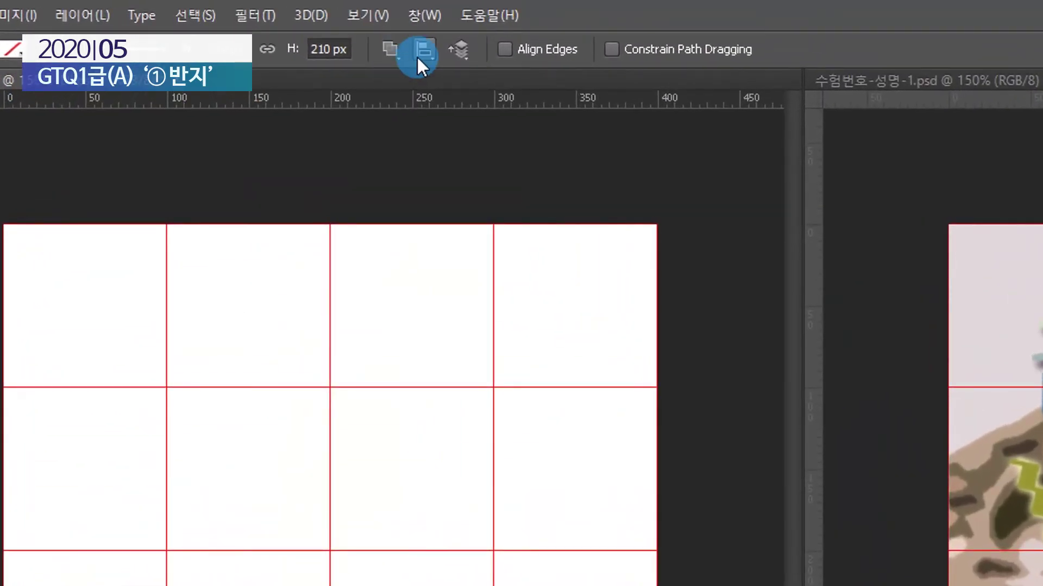
{"action": "left_click", "coordinate": [504, 108]}
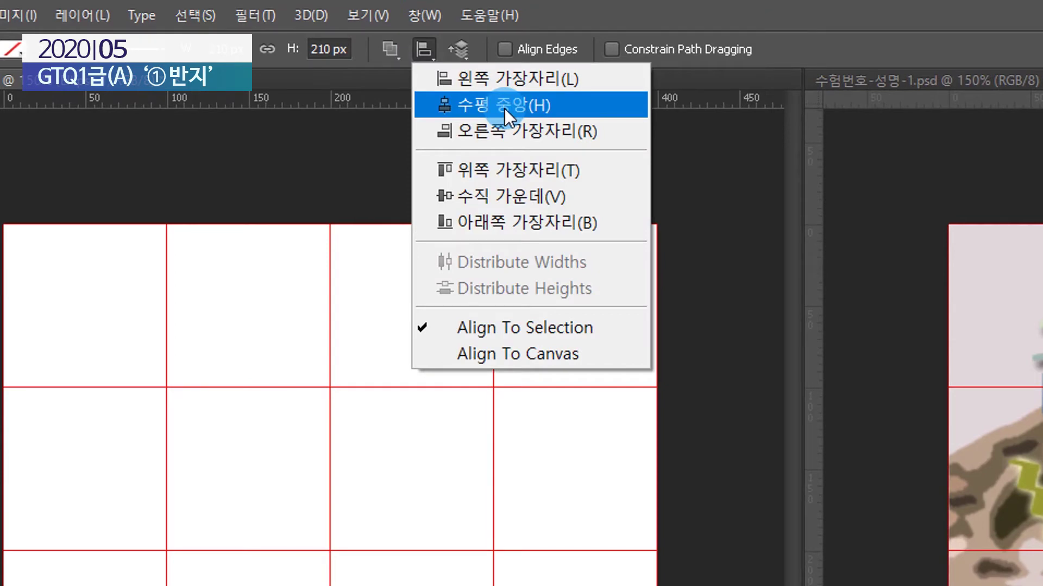
{"action": "left_click", "coordinate": [434, 50]}
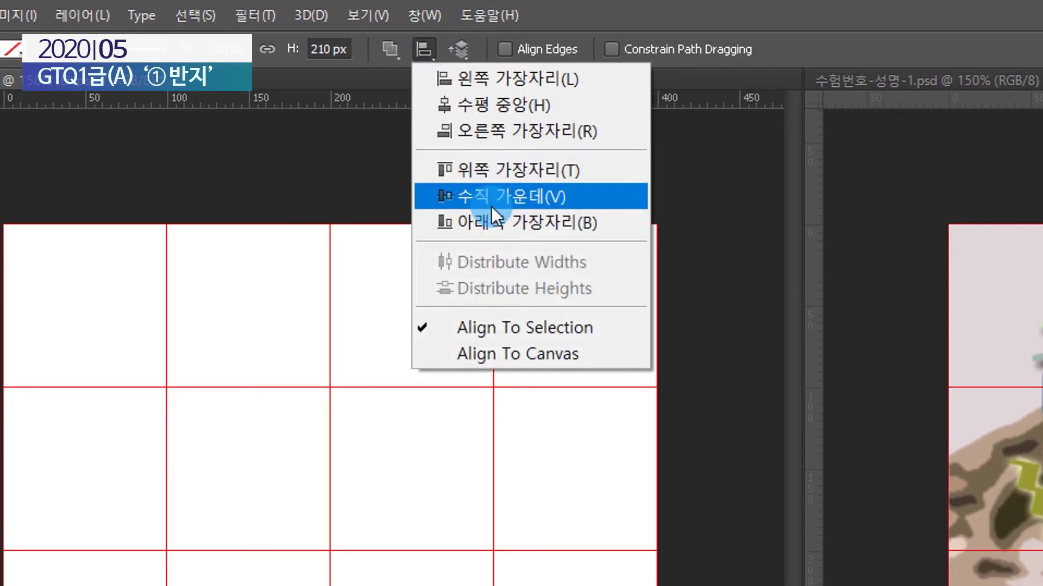
{"action": "left_click", "coordinate": [471, 197]}
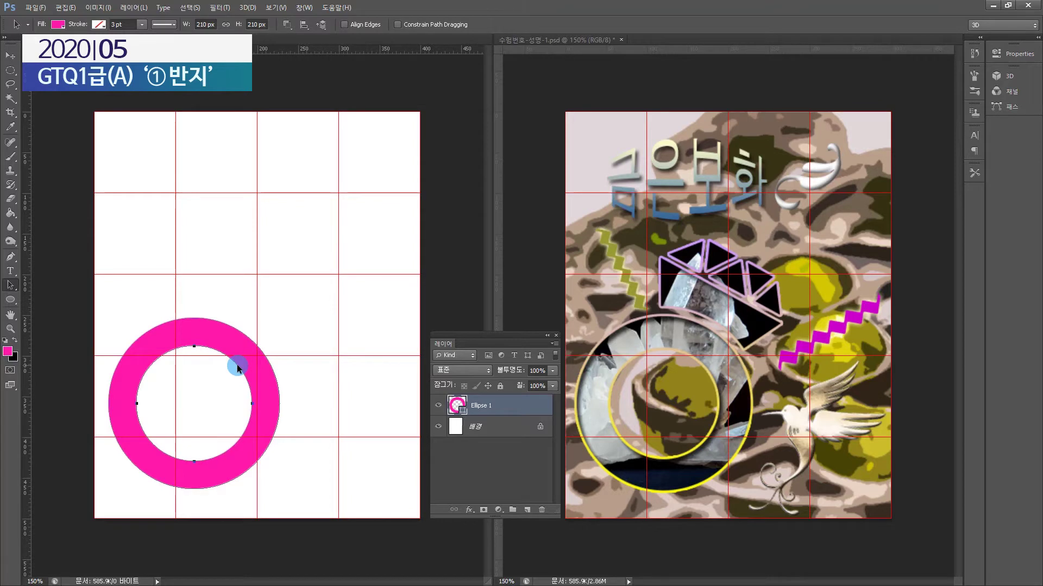
{"action": "key", "text": "Delete"}
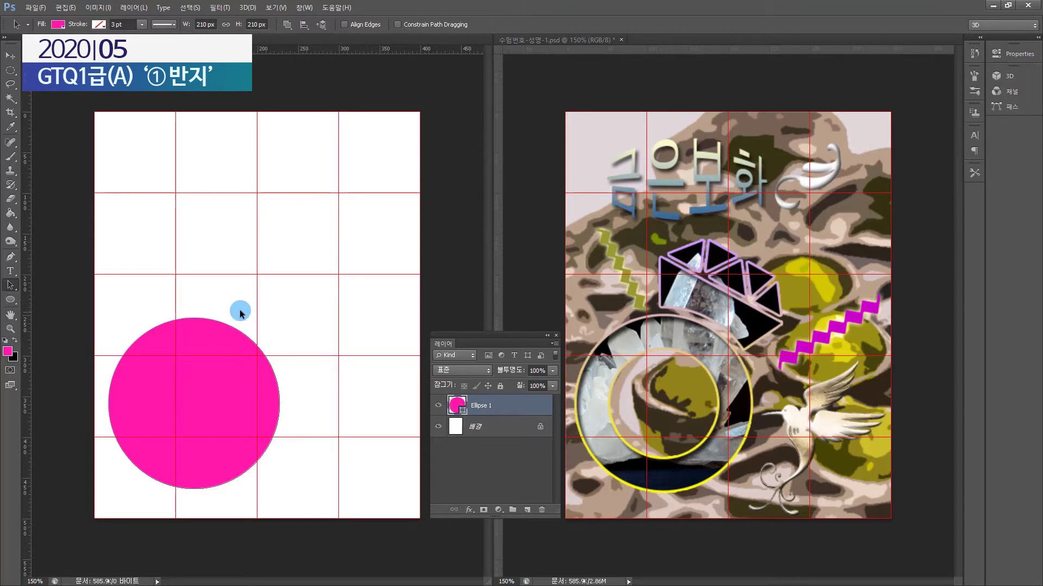
Step: Duplicate the pink circle in place on the same layer and scale the copy proportionally to 65%
{"action": "left_click", "coordinate": [214, 350]}
{"action": "key", "text": "ctrl+t"}
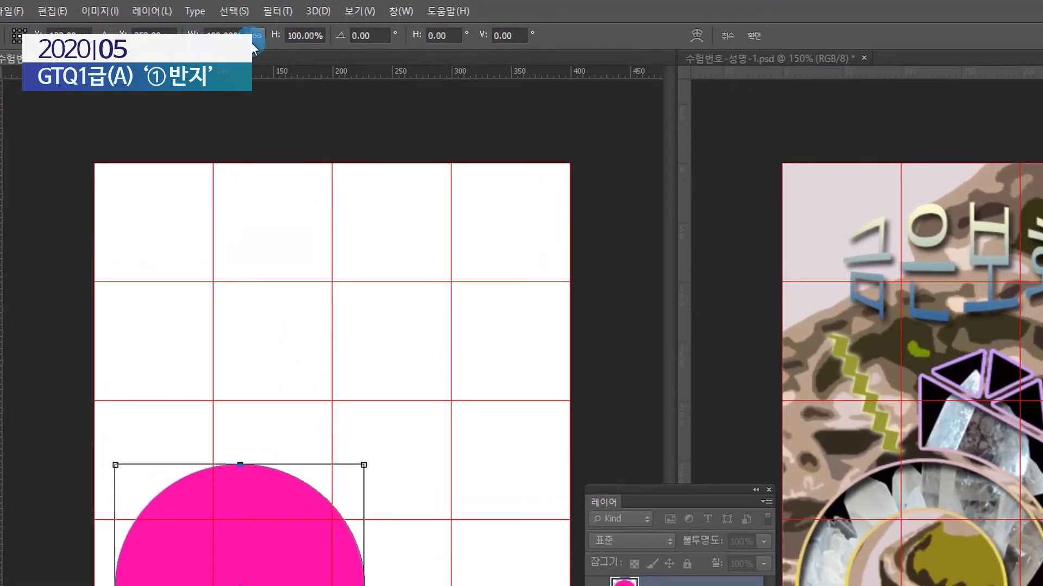
{"action": "left_click", "coordinate": [293, 37]}
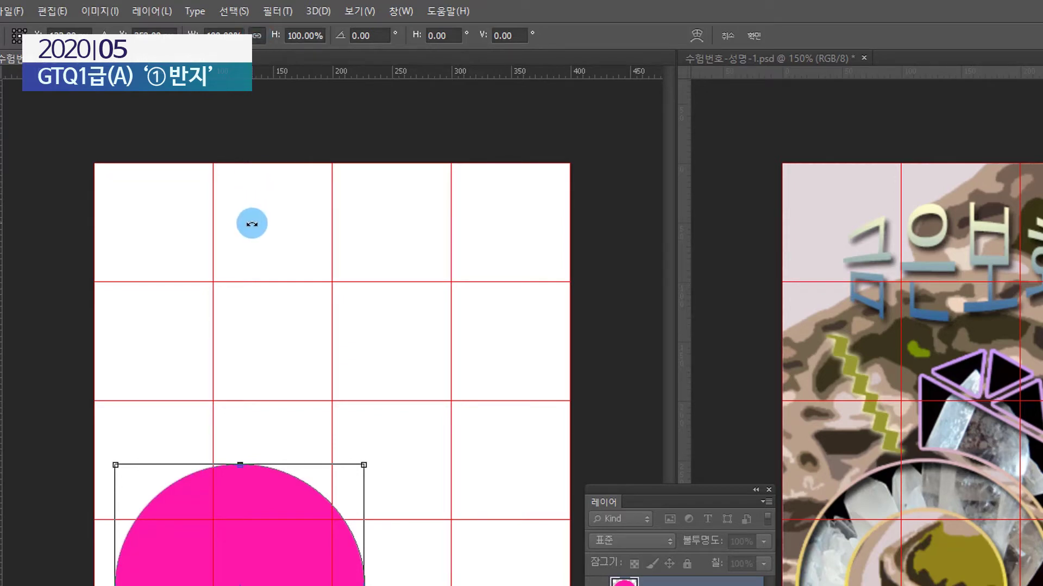
{"action": "left_click", "coordinate": [218, 33]}
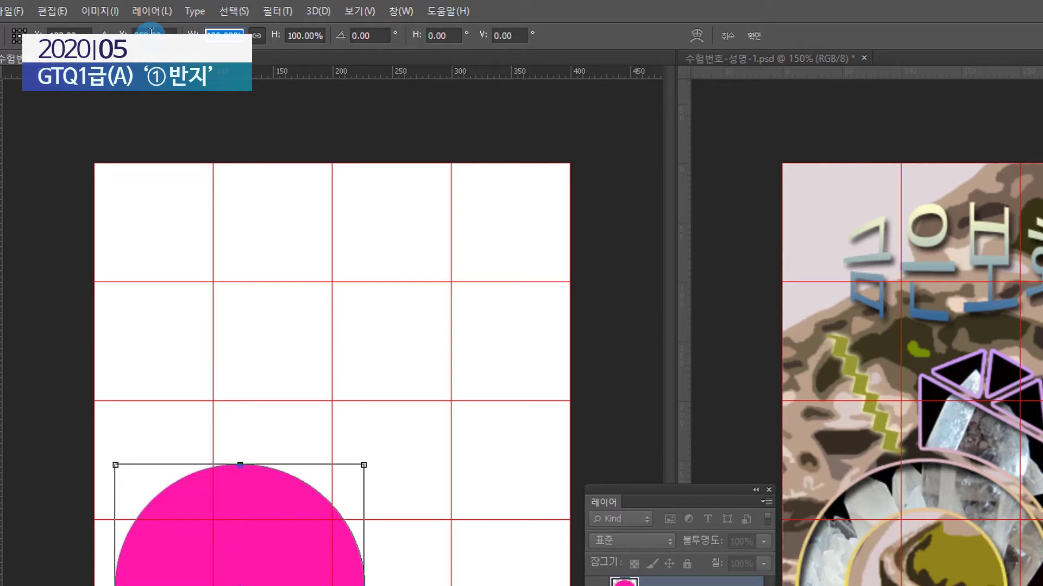
{"action": "type", "text": "65"}
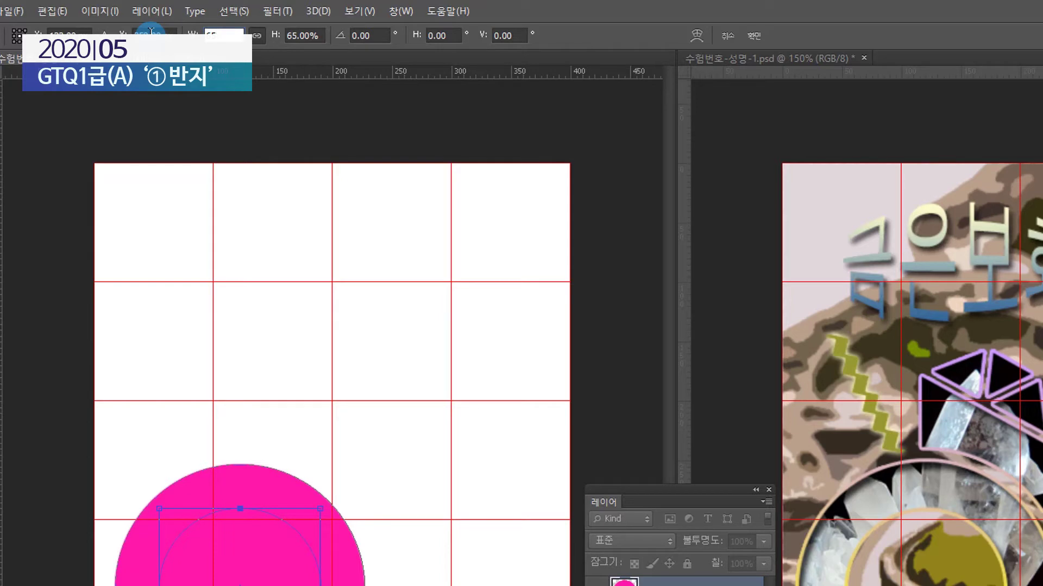
{"action": "key", "text": "Return"}
{"action": "double_click", "coordinate": [244, 565]}
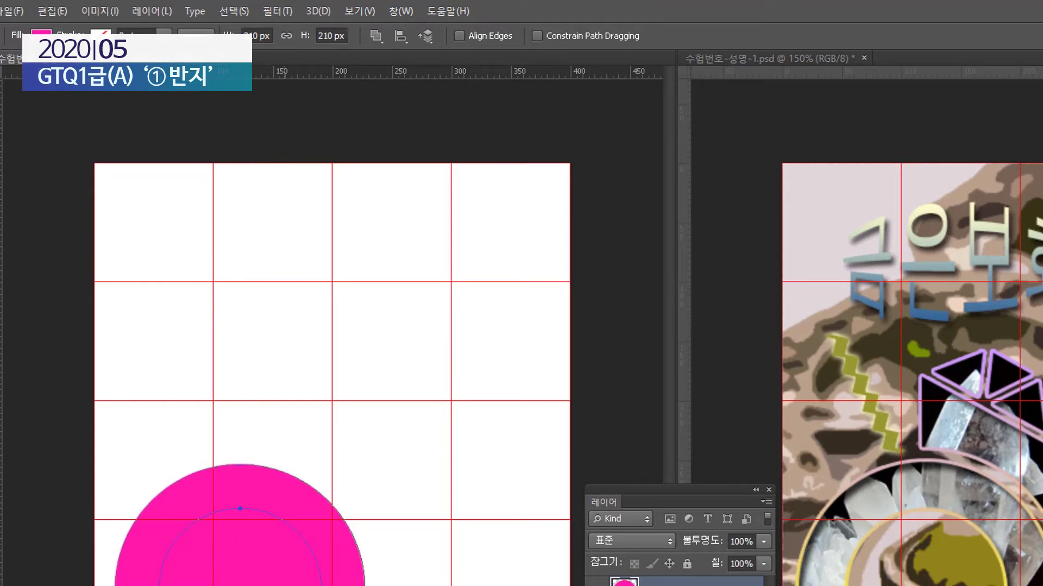
Step: Select both circles and set them to Exclude Overlapping Shapes to form the ring
{"action": "left_click_drag", "start_coordinate": [421, 400], "coordinate": [99, 581]}
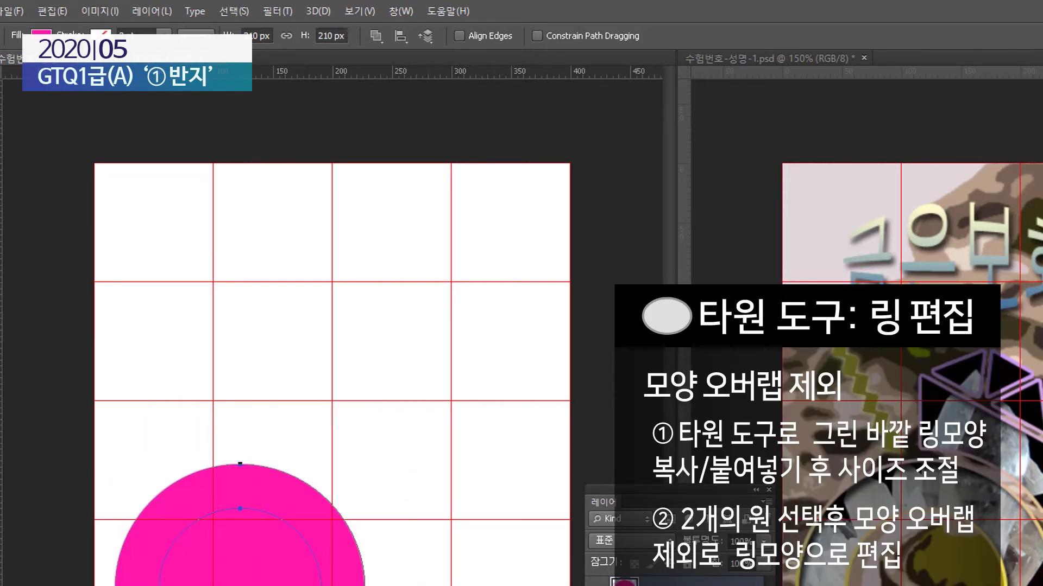
{"action": "left_click", "coordinate": [383, 38]}
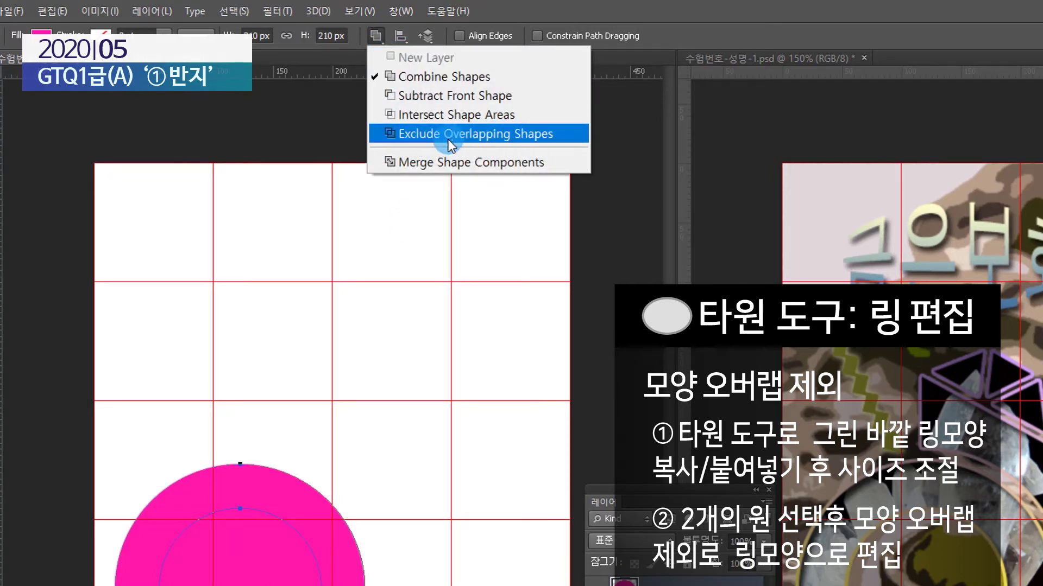
{"action": "left_click", "coordinate": [419, 135]}
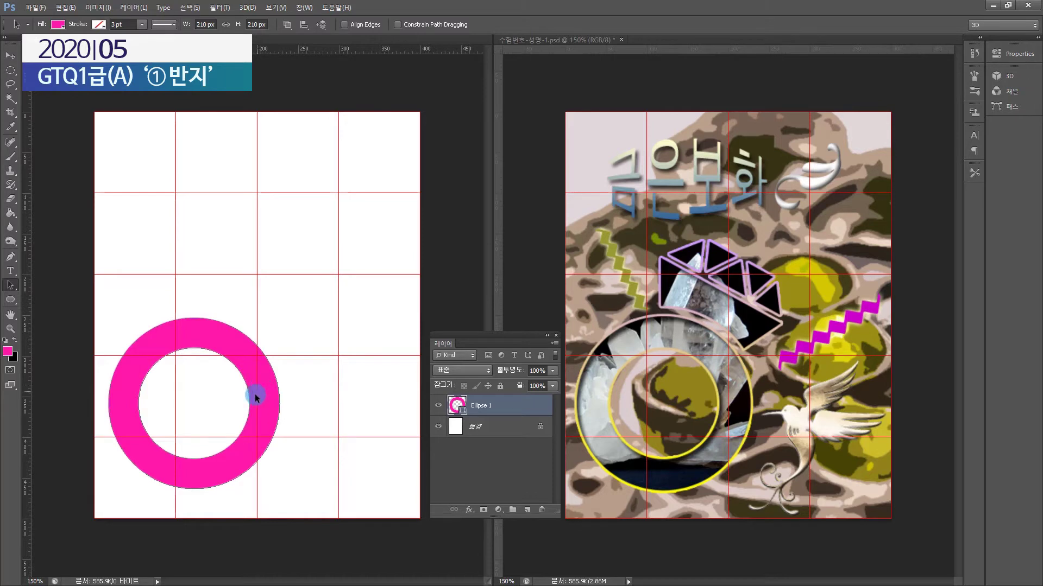
{"action": "left_click", "coordinate": [697, 252]}
{"action": "left_click", "coordinate": [733, 277]}
{"action": "left_click", "coordinate": [709, 275]}
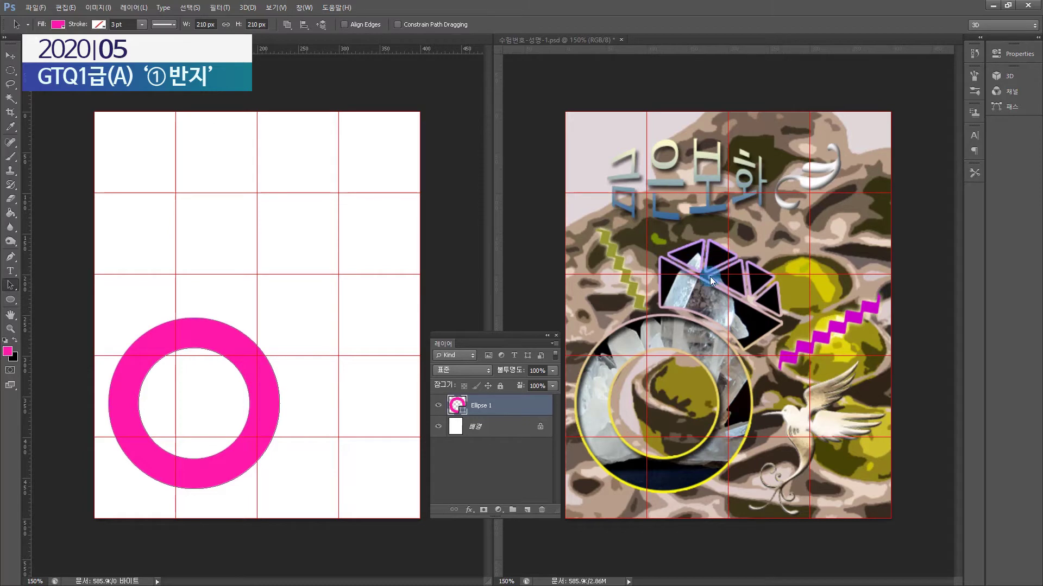
{"action": "left_click", "coordinate": [749, 333]}
{"action": "left_click", "coordinate": [664, 286]}
{"action": "left_click", "coordinate": [732, 343]}
{"action": "left_click", "coordinate": [655, 283]}
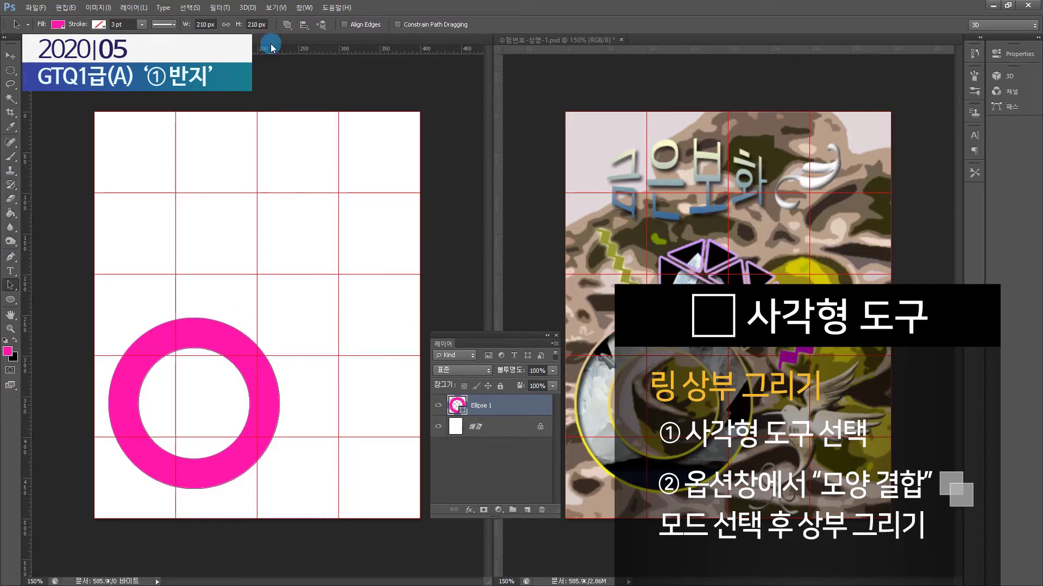
Step: Set the ring's outer circle to the Combine Shapes path operation
{"action": "left_click", "coordinate": [250, 374]}
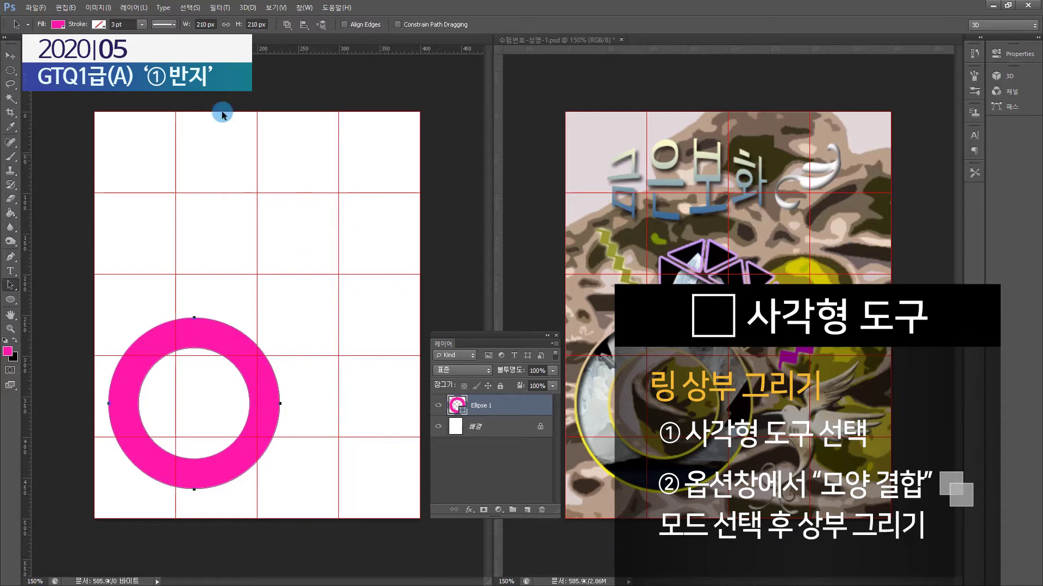
{"action": "left_click", "coordinate": [287, 24]}
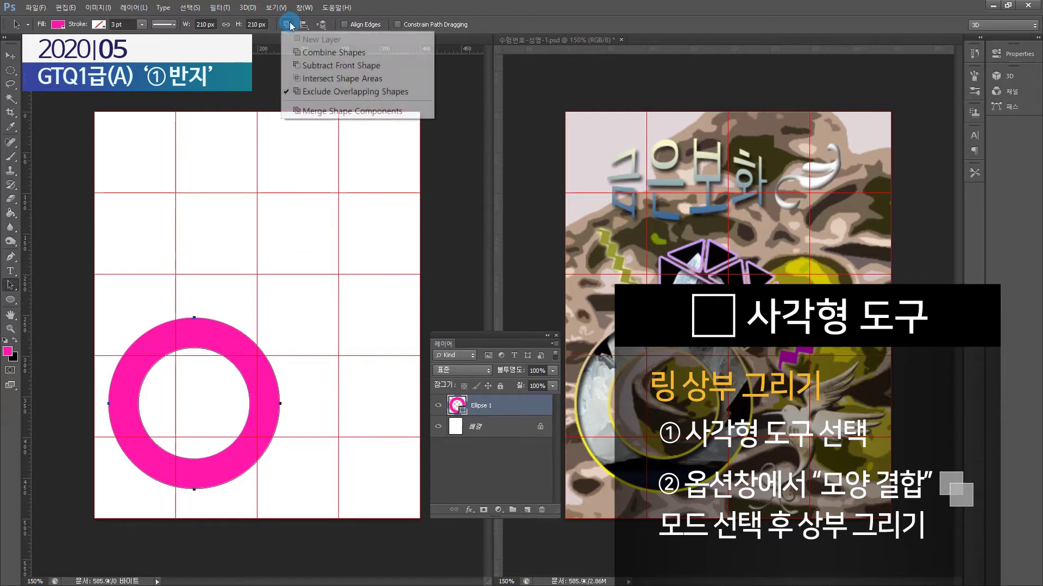
{"action": "left_click", "coordinate": [319, 52]}
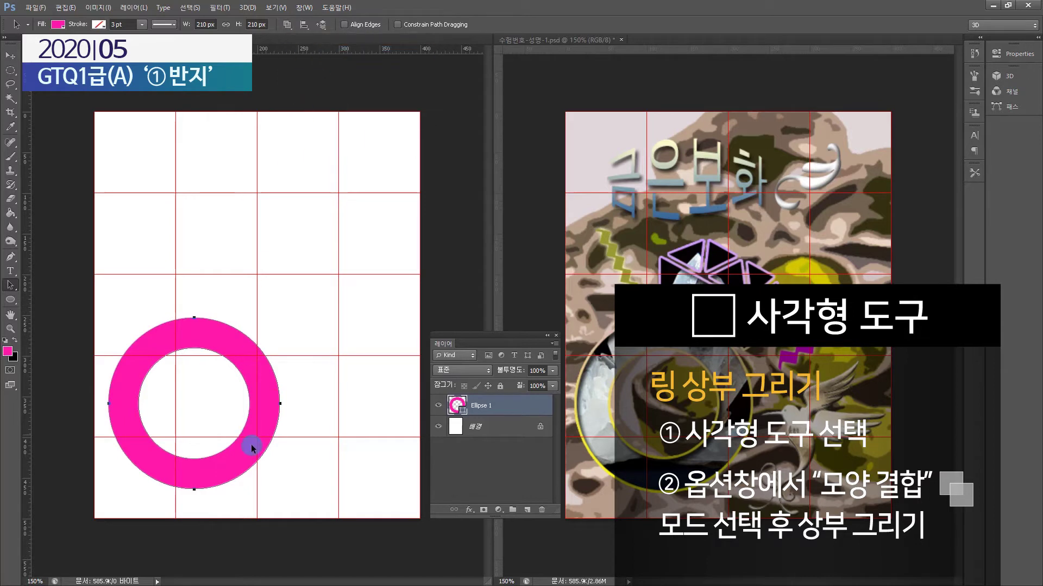
Step: Draw a near-square overlapping the ring's upper right part with the Rectangle tool, combining it with the ring's shape layer
{"action": "left_click", "coordinate": [11, 300]}
{"action": "left_click_drag", "start_coordinate": [11, 300], "coordinate": [53, 297]}
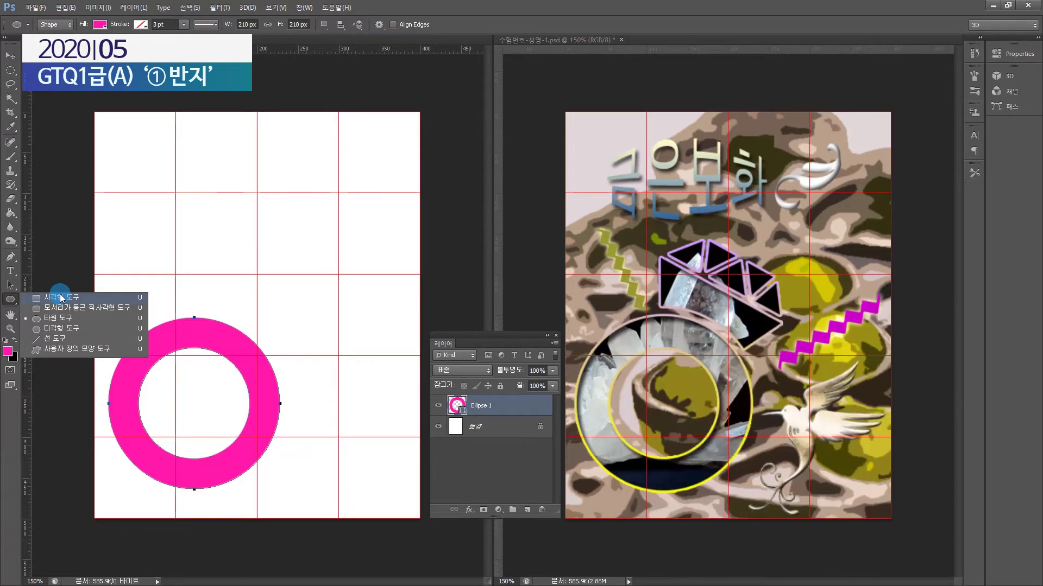
{"action": "left_click", "coordinate": [60, 295]}
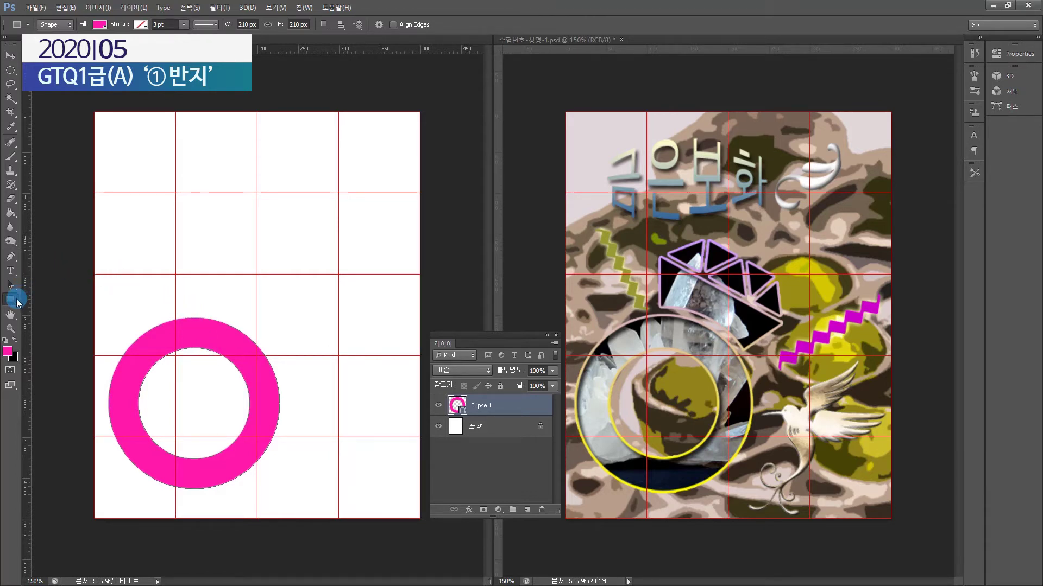
{"action": "left_click", "coordinate": [324, 25]}
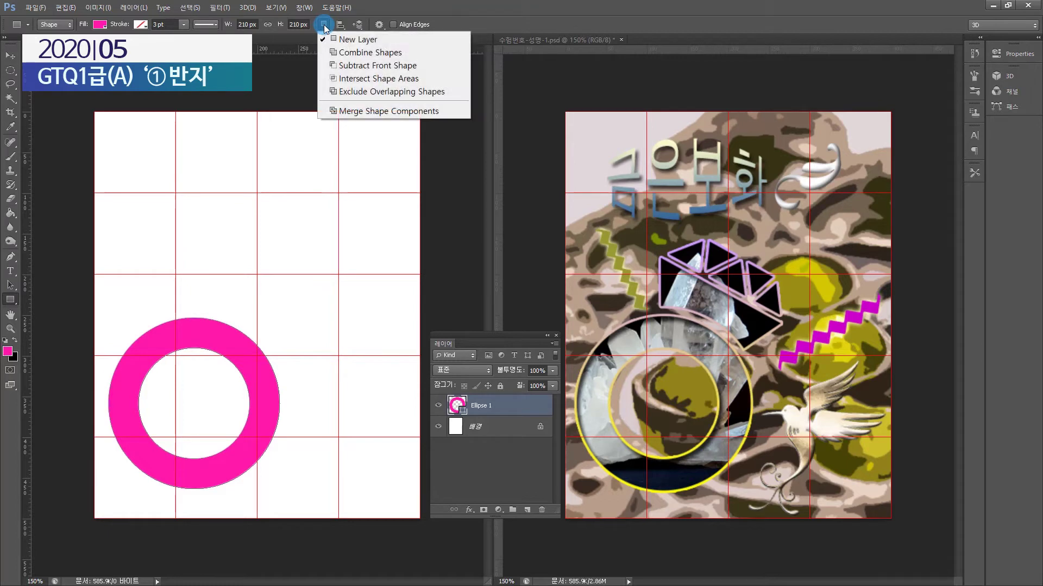
{"action": "left_click", "coordinate": [330, 56]}
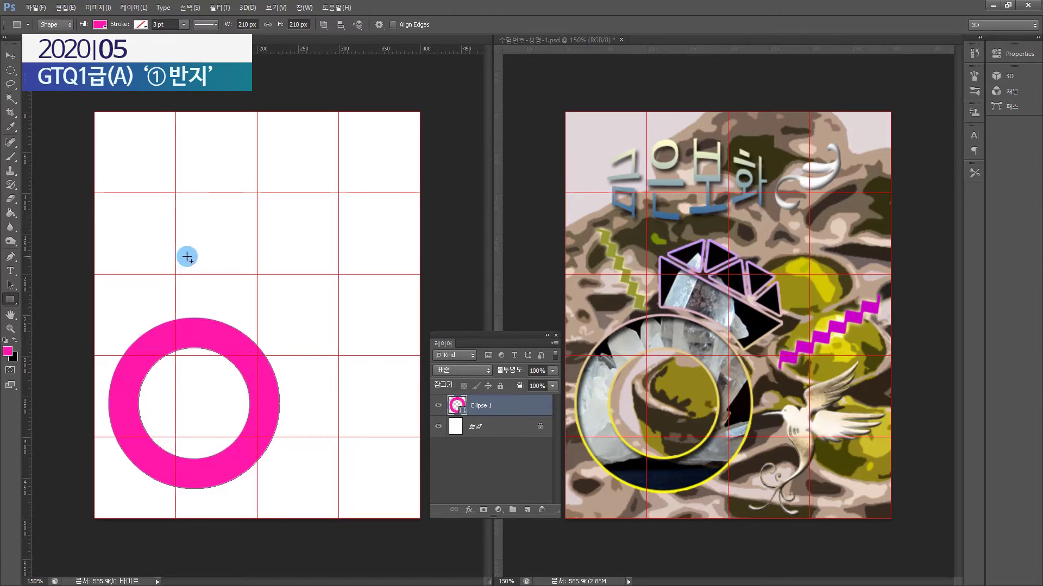
{"action": "left_click_drag", "start_coordinate": [185, 256], "coordinate": [279, 346]}
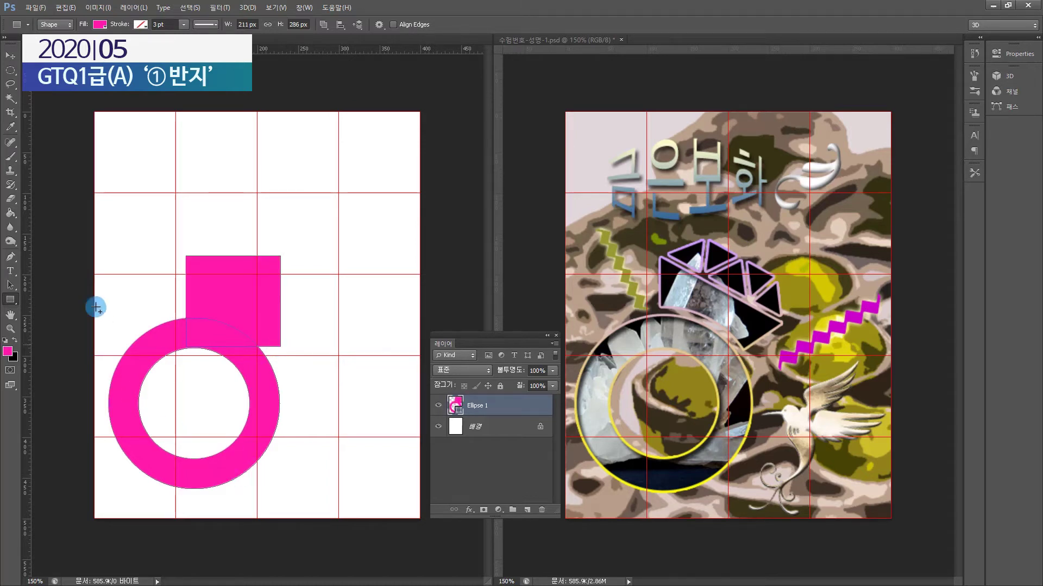
Step: Raise the square's lower left corner point above the ring so its lower edge slants
{"action": "left_click", "coordinate": [13, 287]}
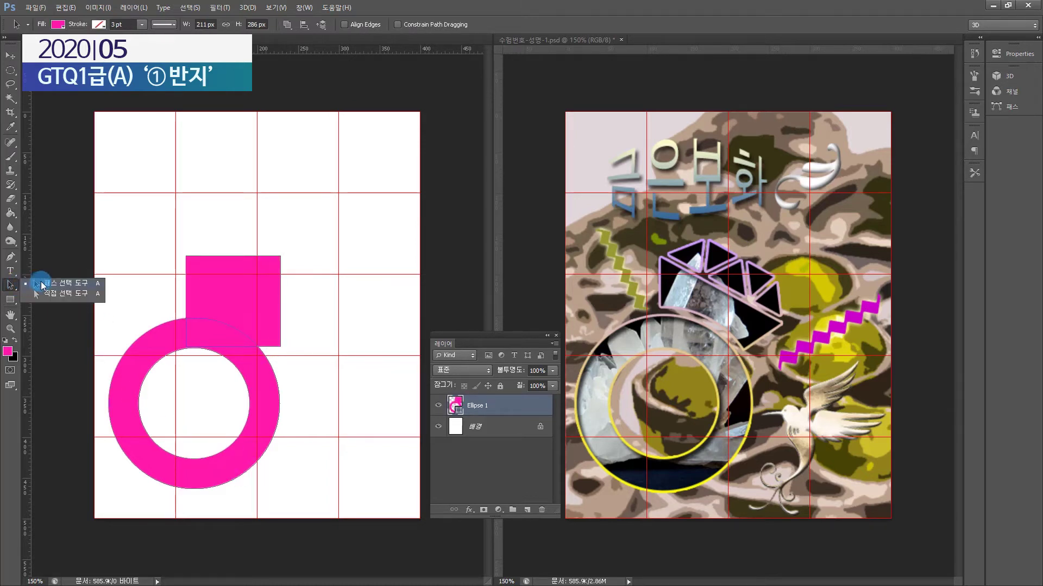
{"action": "left_click", "coordinate": [205, 321]}
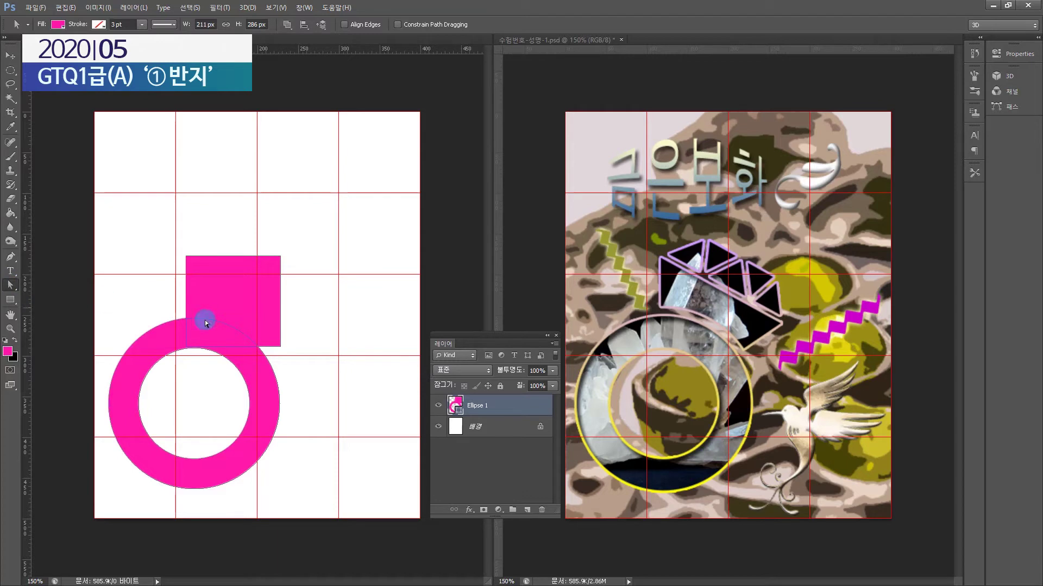
{"action": "left_click", "coordinate": [187, 346]}
{"action": "left_click_drag", "start_coordinate": [187, 347], "coordinate": [186, 305]}
{"action": "left_click", "coordinate": [248, 307]}
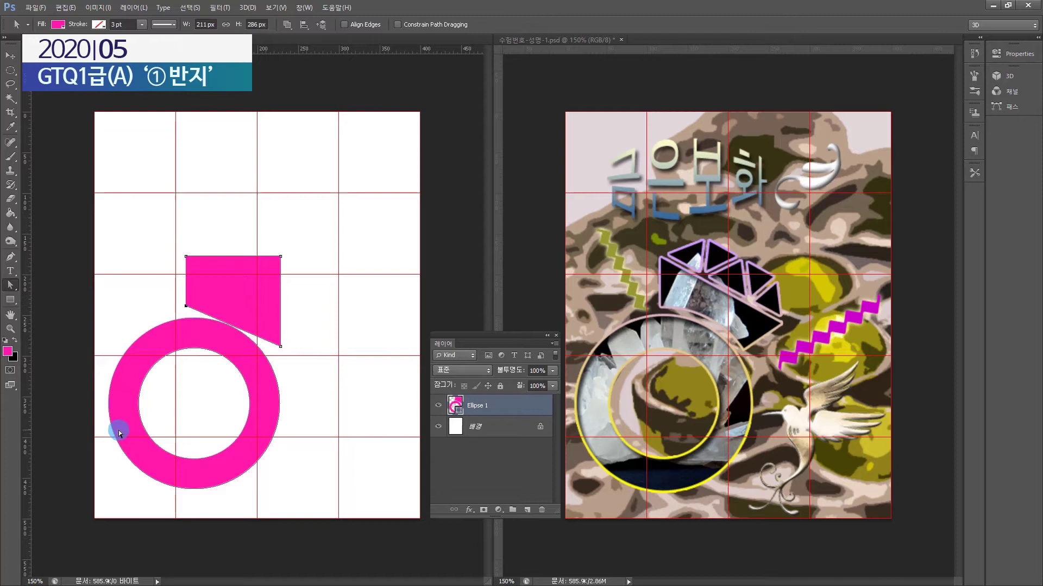
Step: Move the square's two right corner points to form a slanted trapezoid sloping down above the ring's upper right
{"action": "left_click_drag", "start_coordinate": [302, 234], "coordinate": [308, 325]}
{"action": "left_click", "coordinate": [276, 345]}
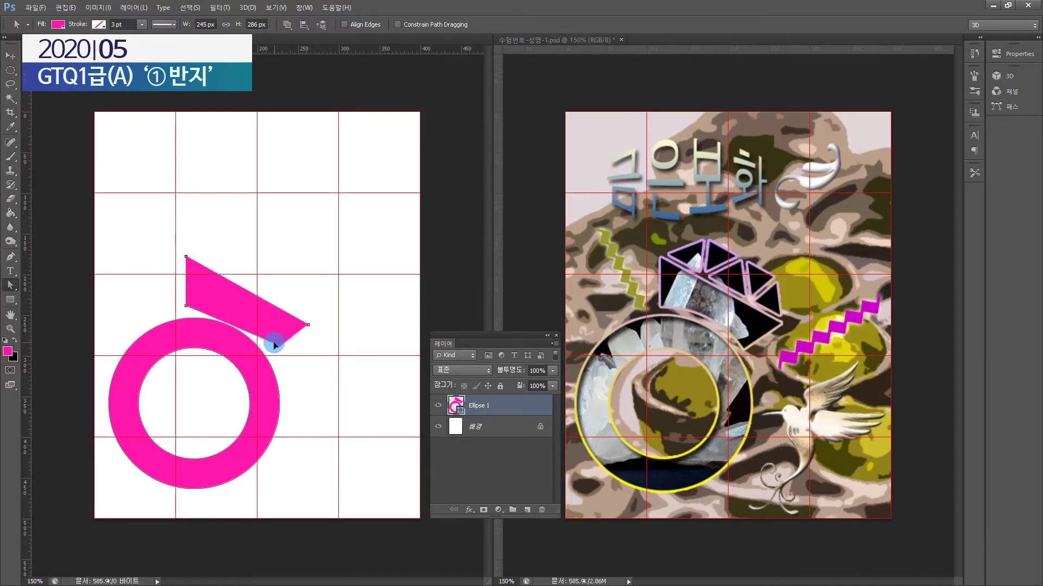
{"action": "left_click_drag", "start_coordinate": [307, 325], "coordinate": [308, 316]}
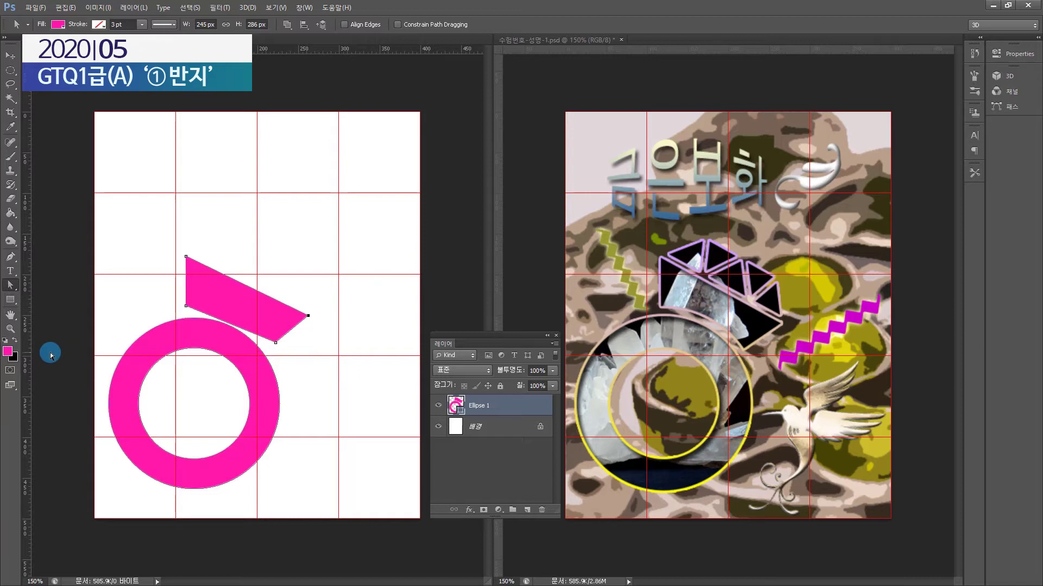
Step: Add an anchor point midway on the trapezoid's lower edge and pull it up into a curve following the ring
{"action": "left_click", "coordinate": [10, 257]}
{"action": "right_click", "coordinate": [10, 259]}
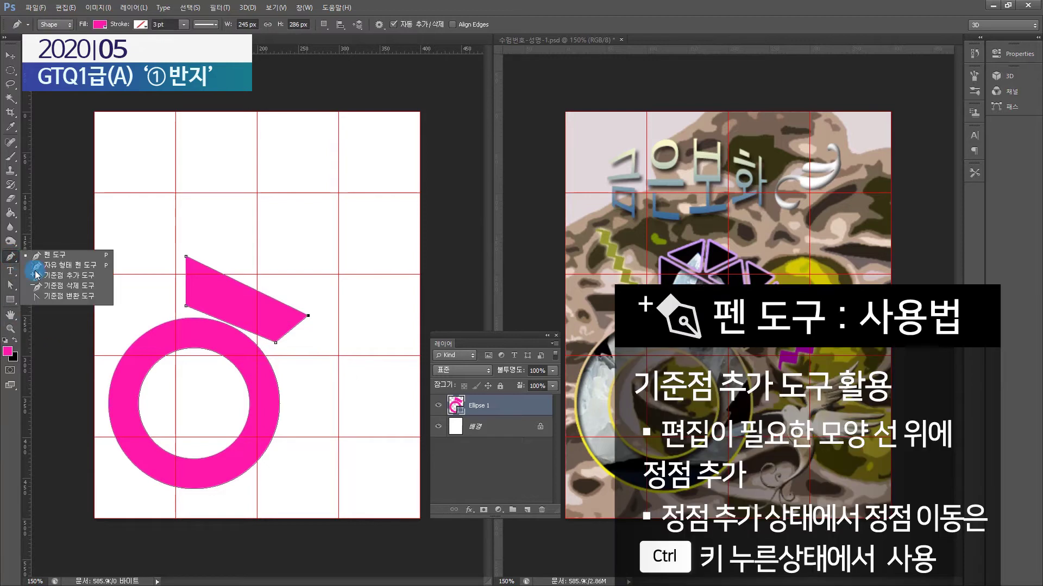
{"action": "left_click", "coordinate": [52, 280]}
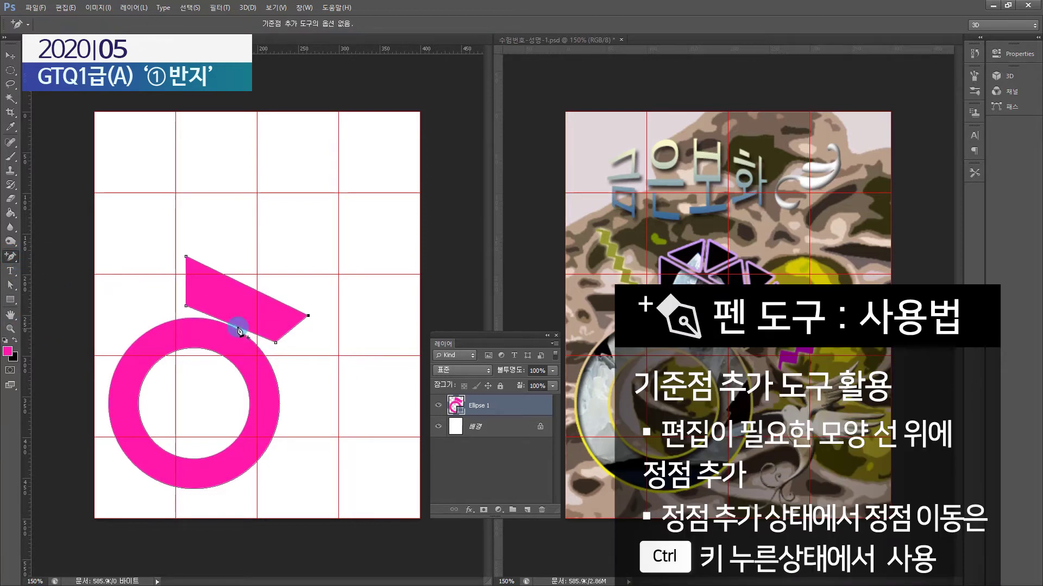
{"action": "left_click", "coordinate": [225, 322]}
{"action": "left_click_drag", "start_coordinate": [227, 324], "coordinate": [230, 315]}
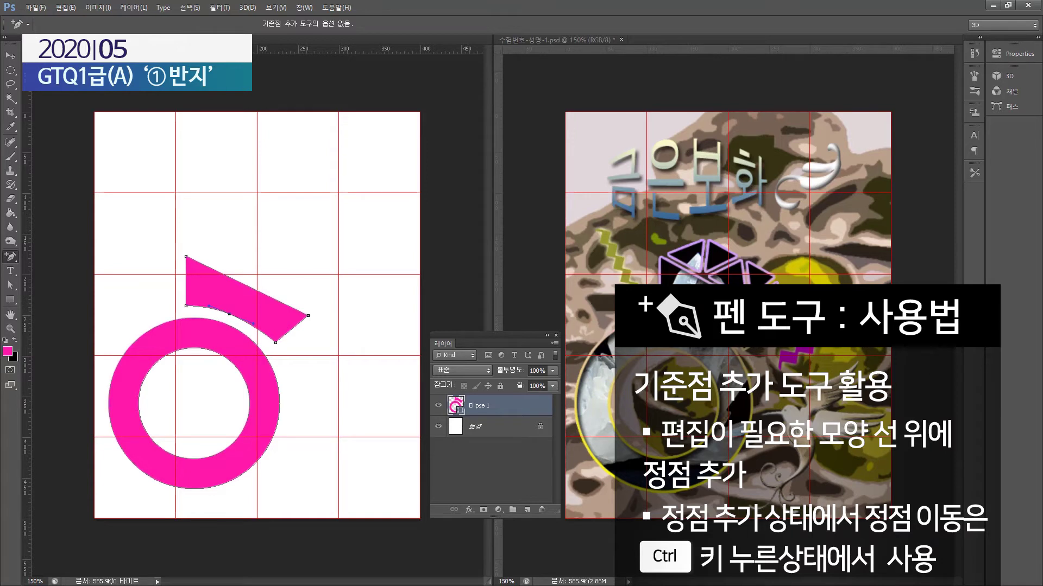
Step: Fine-tune the trapezoid's curve point, lower corners and right corner for an even gap along the ring
{"action": "left_click", "coordinate": [276, 342], "text": "ctrl"}
{"action": "left_click_drag", "start_coordinate": [277, 342], "coordinate": [274, 346]}
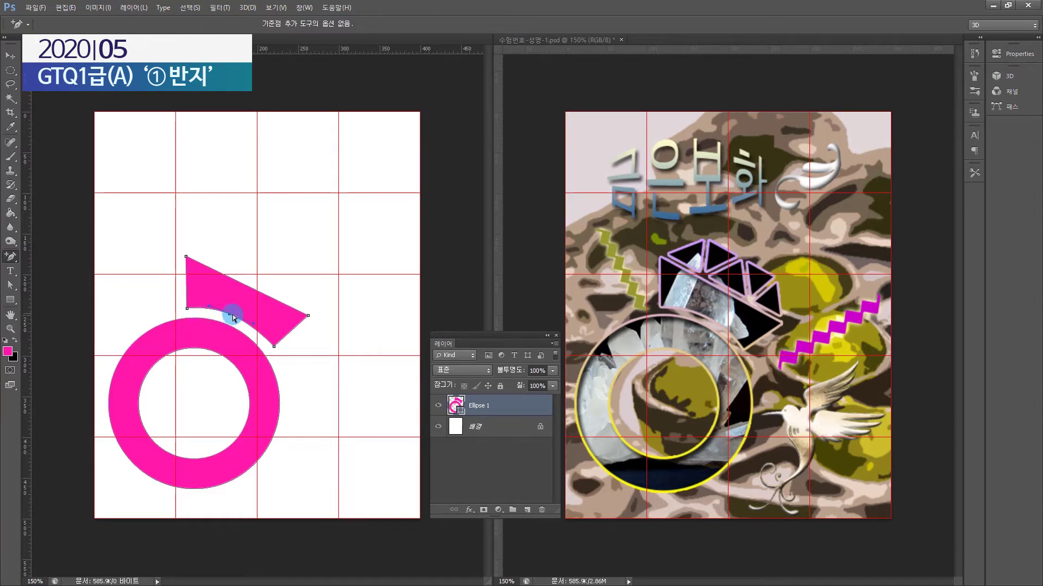
{"action": "left_click_drag", "start_coordinate": [233, 317], "coordinate": [258, 328]}
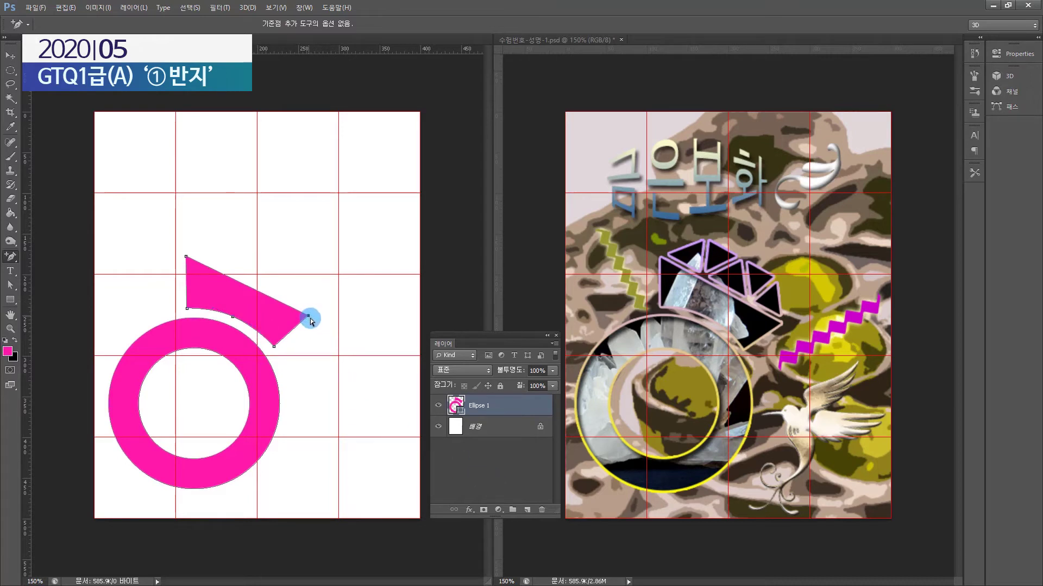
{"action": "left_click_drag", "start_coordinate": [308, 316], "coordinate": [314, 319]}
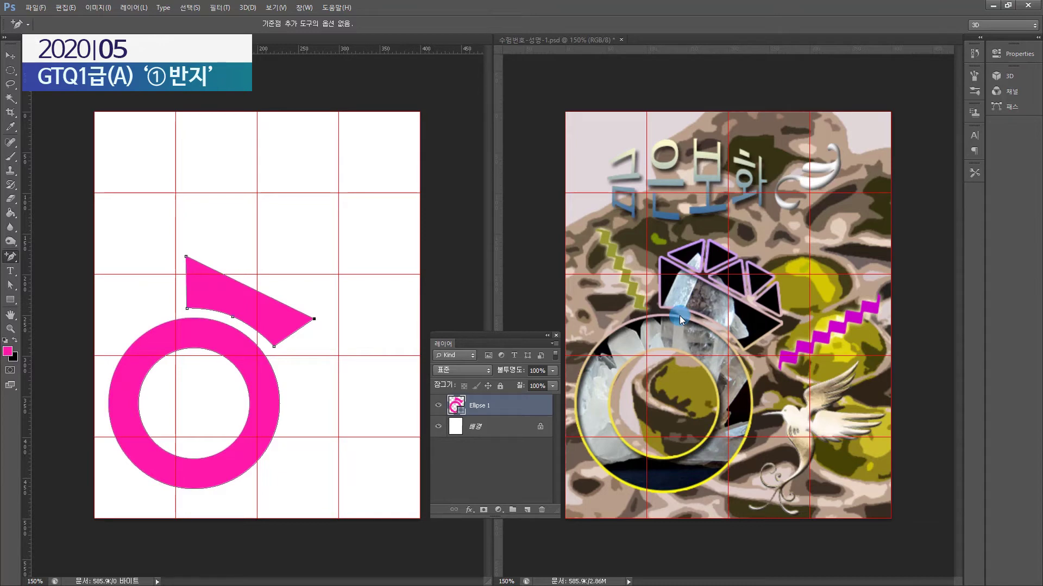
Step: Draw a small triangle above the trapezoid's upper left end with the Pen tool set to Combine Shapes, adjusting its apex
{"action": "left_click", "coordinate": [10, 260]}
{"action": "left_click_drag", "start_coordinate": [10, 260], "coordinate": [71, 256]}
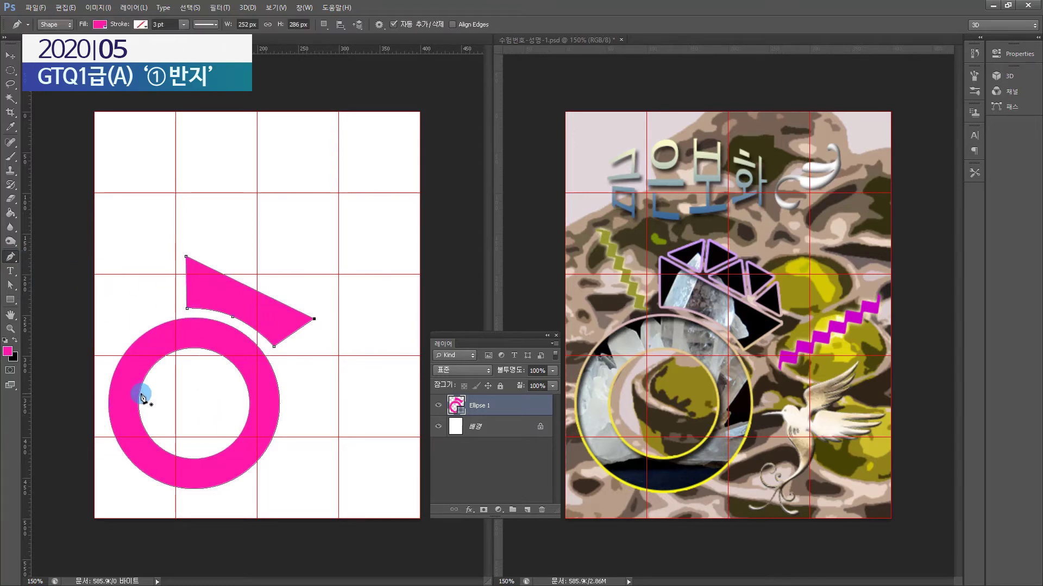
{"action": "left_click", "coordinate": [325, 24]}
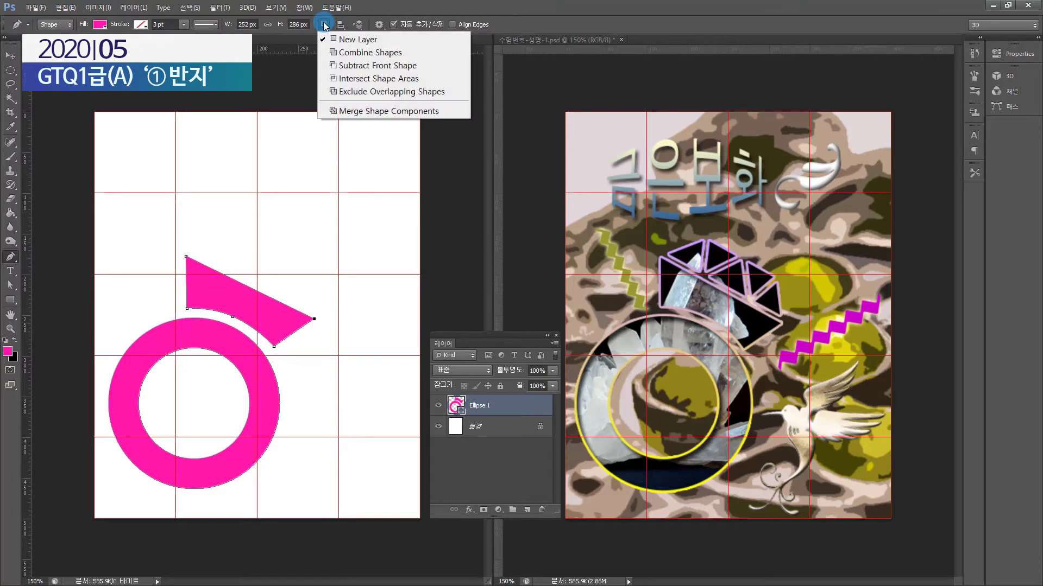
{"action": "left_click", "coordinate": [354, 53]}
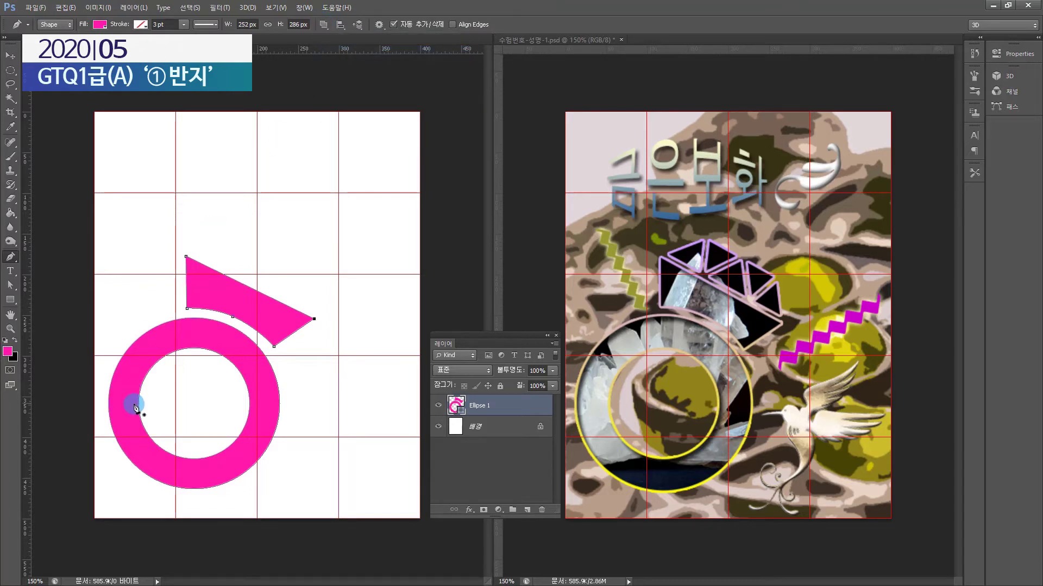
{"action": "left_click", "coordinate": [186, 257]}
{"action": "left_click", "coordinate": [190, 249]}
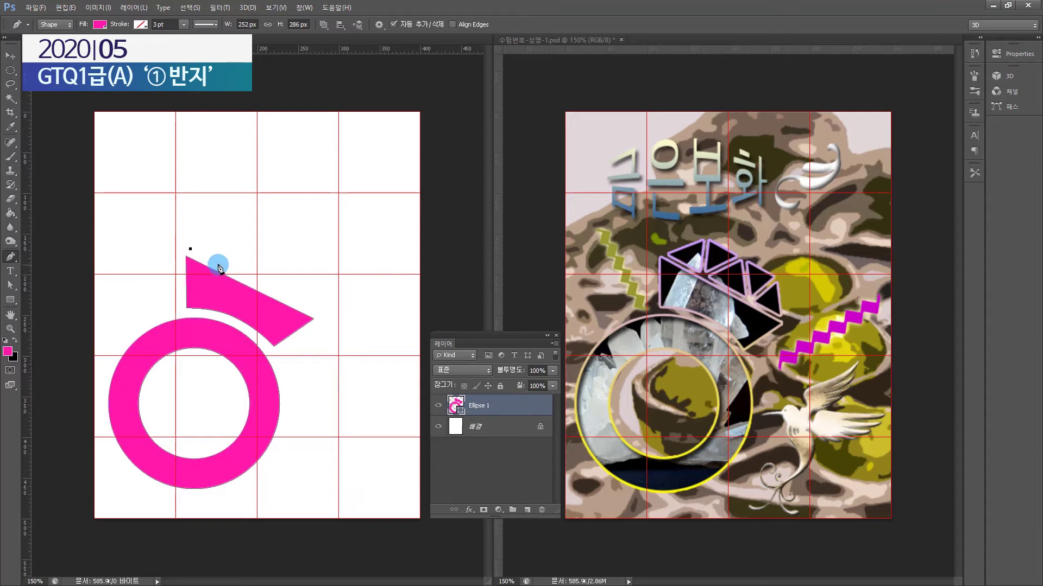
{"action": "left_click", "coordinate": [218, 263]}
{"action": "left_click", "coordinate": [221, 230]}
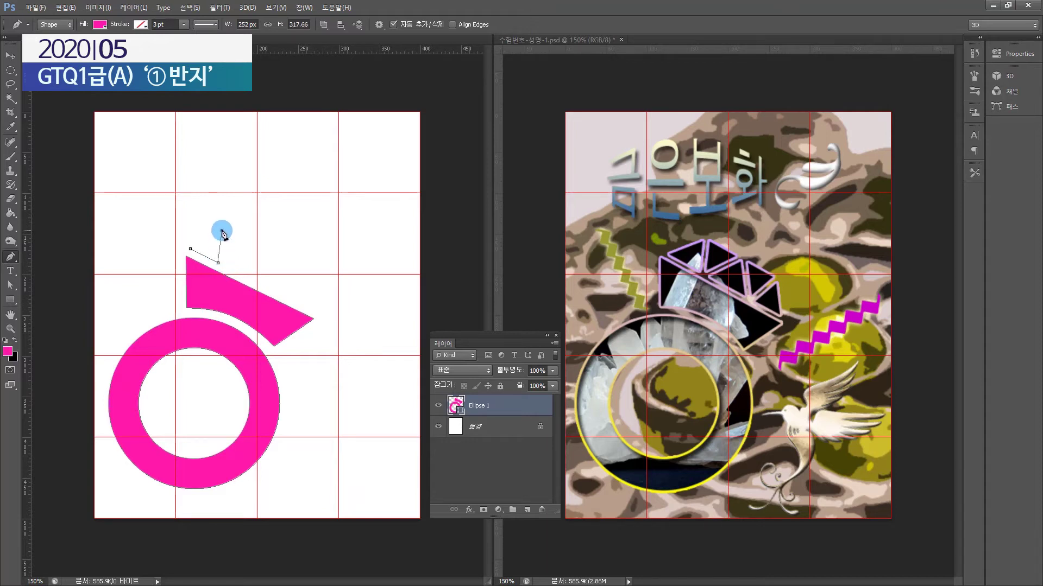
{"action": "left_click", "coordinate": [191, 250]}
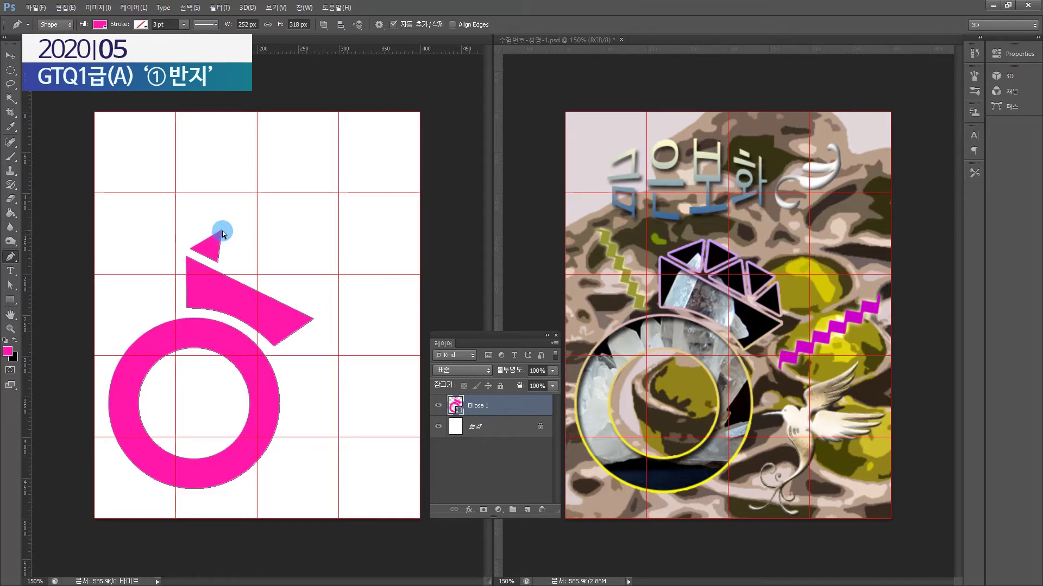
{"action": "left_click_drag", "start_coordinate": [223, 231], "coordinate": [218, 234]}
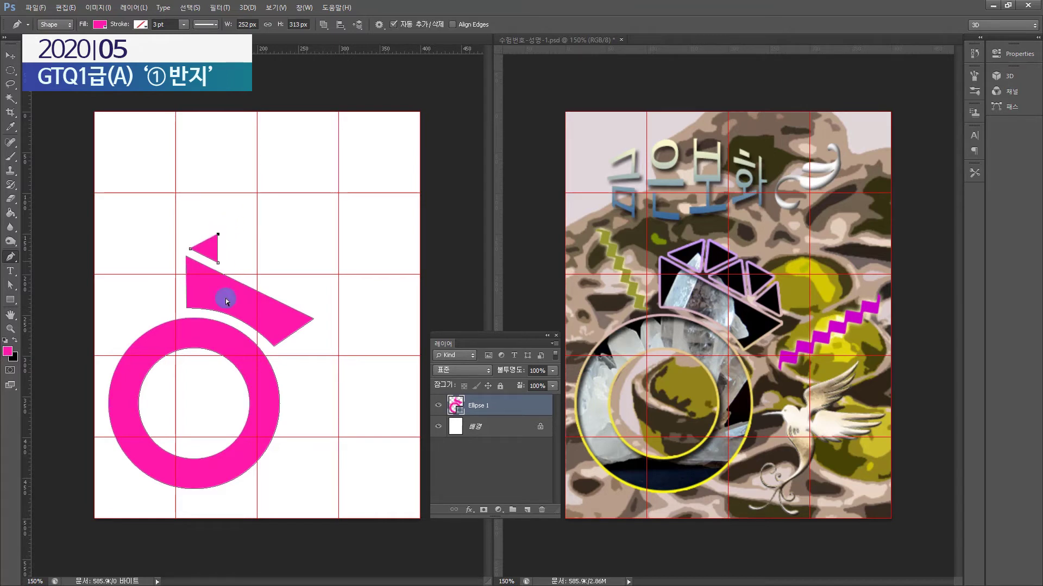
Step: Nudge the small triangle closer to the trapezoid and place two copies of it along the slanted upper edge
{"action": "left_click", "coordinate": [87, 279], "text": "ctrl"}
{"action": "left_click", "coordinate": [10, 285]}
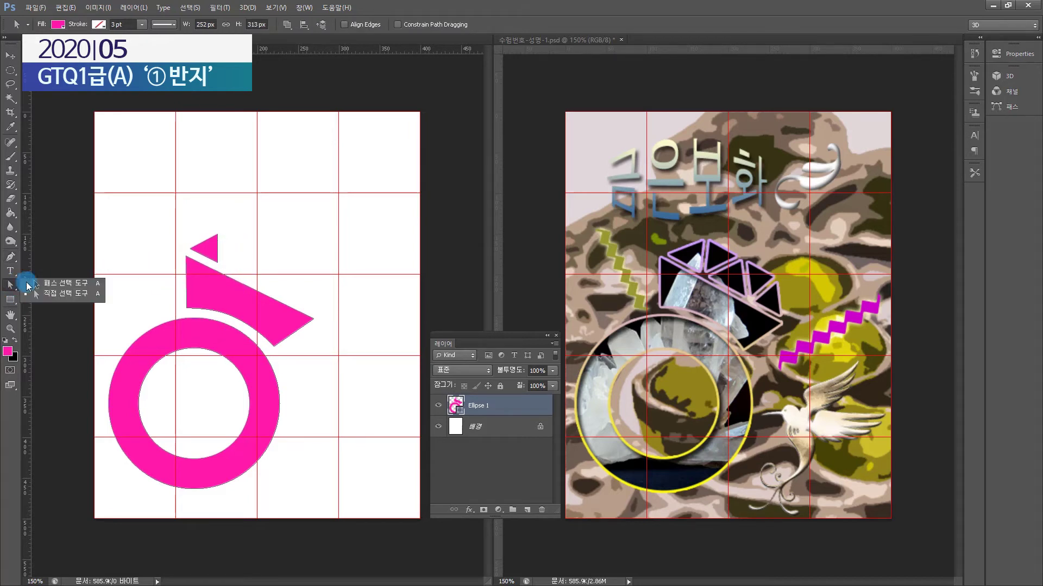
{"action": "left_click", "coordinate": [43, 290]}
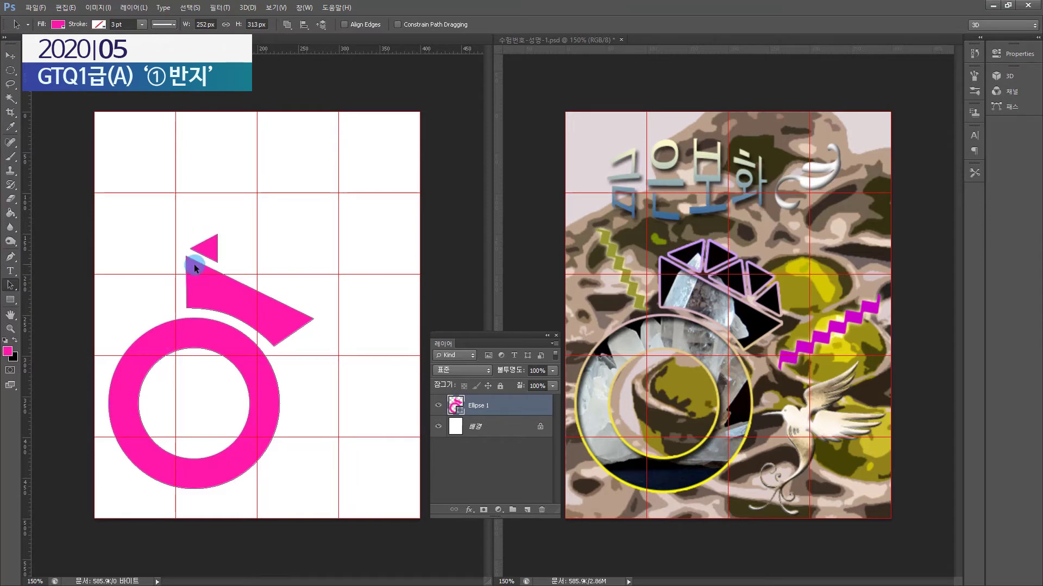
{"action": "left_click", "coordinate": [205, 248]}
{"action": "left_click_drag", "start_coordinate": [213, 247], "coordinate": [213, 252]}
{"action": "left_click_drag", "start_coordinate": [209, 255], "coordinate": [261, 275]}
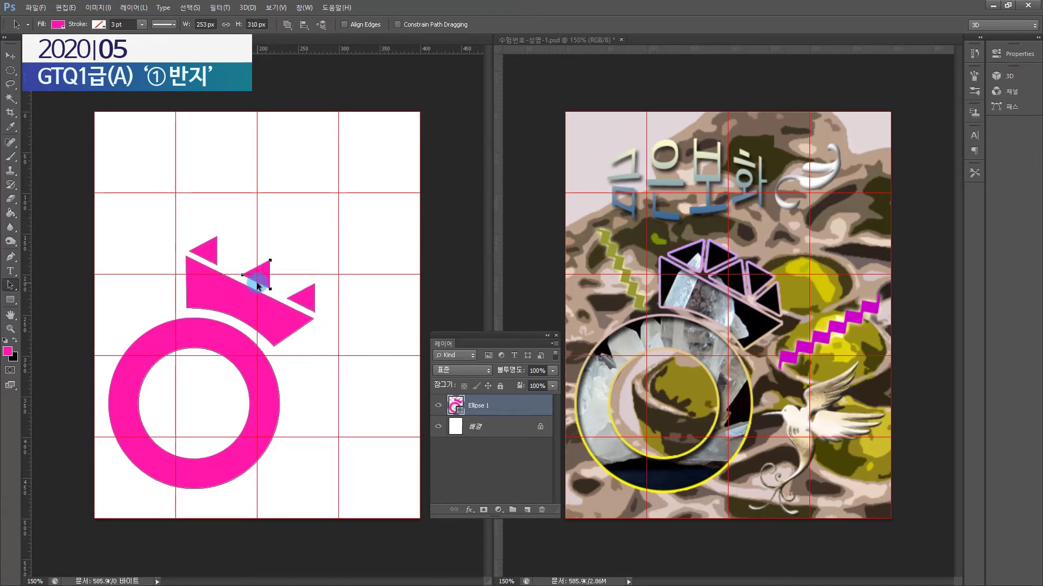
Step: Extend the left triangle's lower right corner and enlarge the middle triangle by moving its corner points
{"action": "left_click", "coordinate": [218, 267]}
{"action": "left_click_drag", "start_coordinate": [223, 268], "coordinate": [271, 249]}
{"action": "left_click", "coordinate": [272, 262]}
{"action": "left_click", "coordinate": [271, 289]}
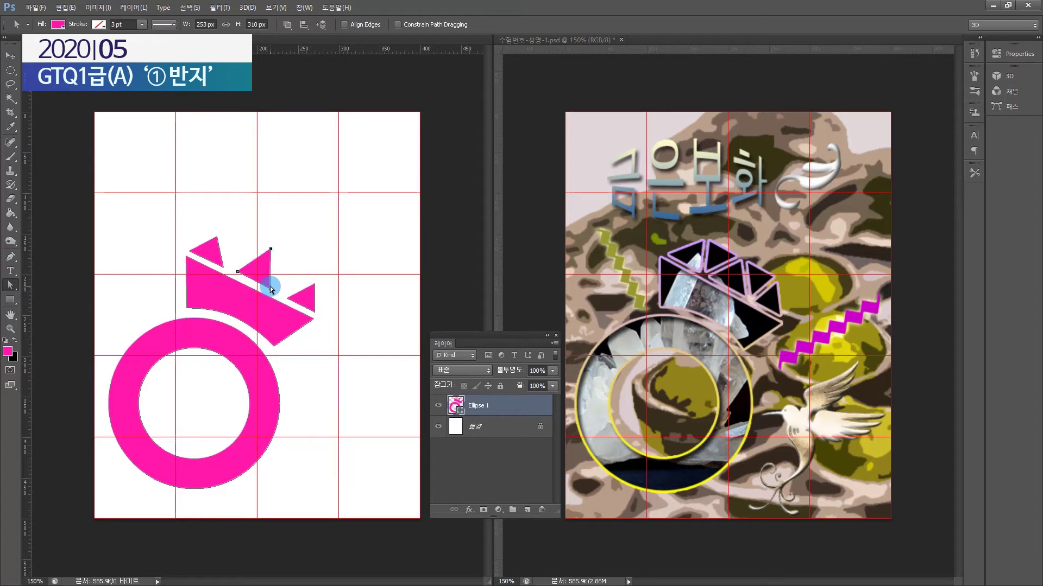
{"action": "left_click_drag", "start_coordinate": [271, 289], "coordinate": [273, 291]}
{"action": "left_click", "coordinate": [270, 250]}
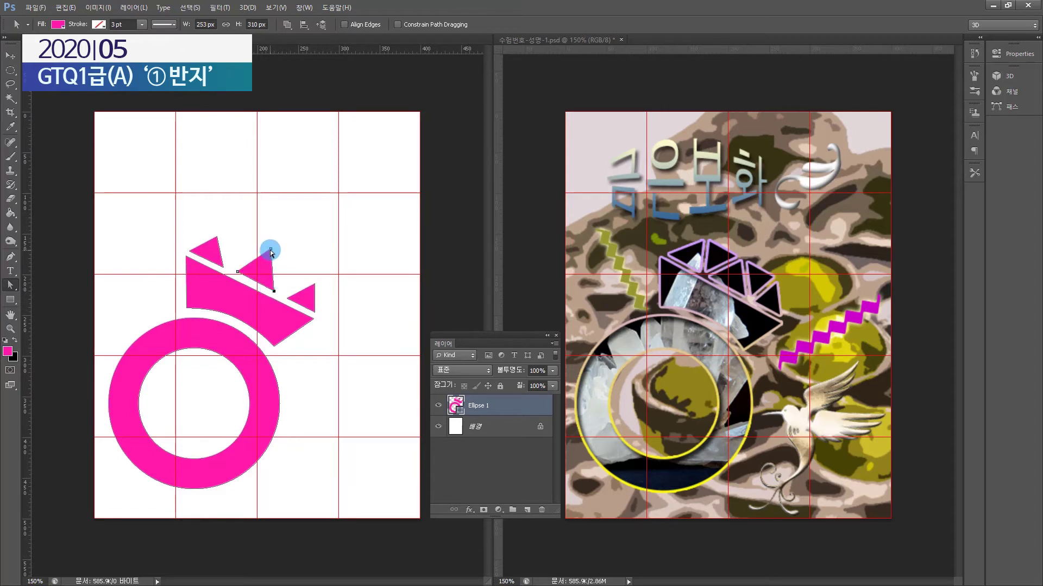
{"action": "left_click_drag", "start_coordinate": [271, 250], "coordinate": [274, 252]}
Step: Enlarge the rightmost triangle by moving its left and upper corner points outward
{"action": "left_click", "coordinate": [313, 298]}
{"action": "left_click", "coordinate": [288, 298]}
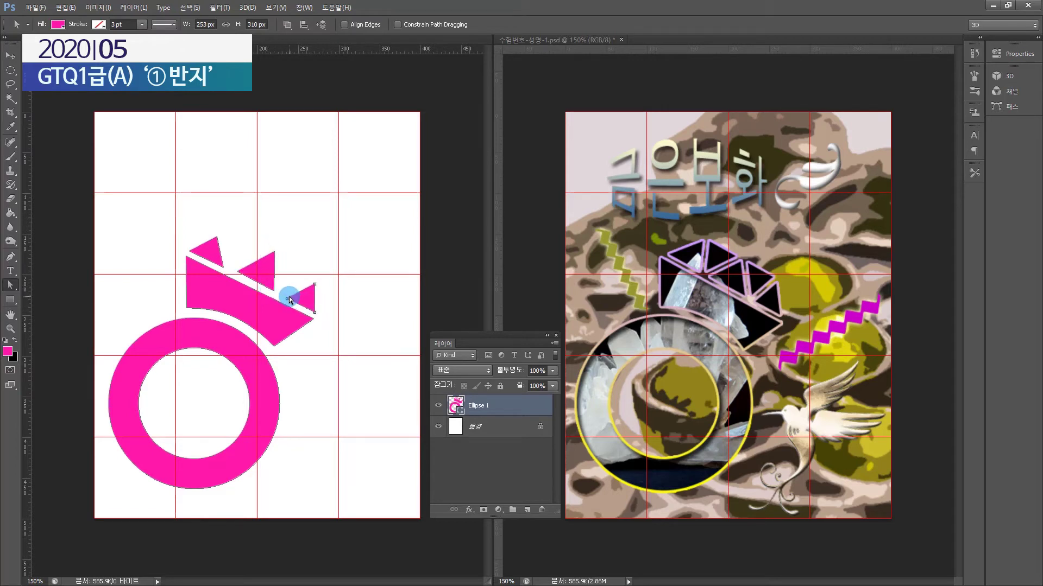
{"action": "left_click_drag", "start_coordinate": [282, 296], "coordinate": [317, 277]}
{"action": "key", "text": "ctrl+z"}
Step: Duplicate the left triangle, rotate the copy about 53°, and fit it upside down between the left and middle triangles
{"action": "left_click", "coordinate": [208, 251]}
{"action": "left_click_drag", "start_coordinate": [223, 256], "coordinate": [253, 233]}
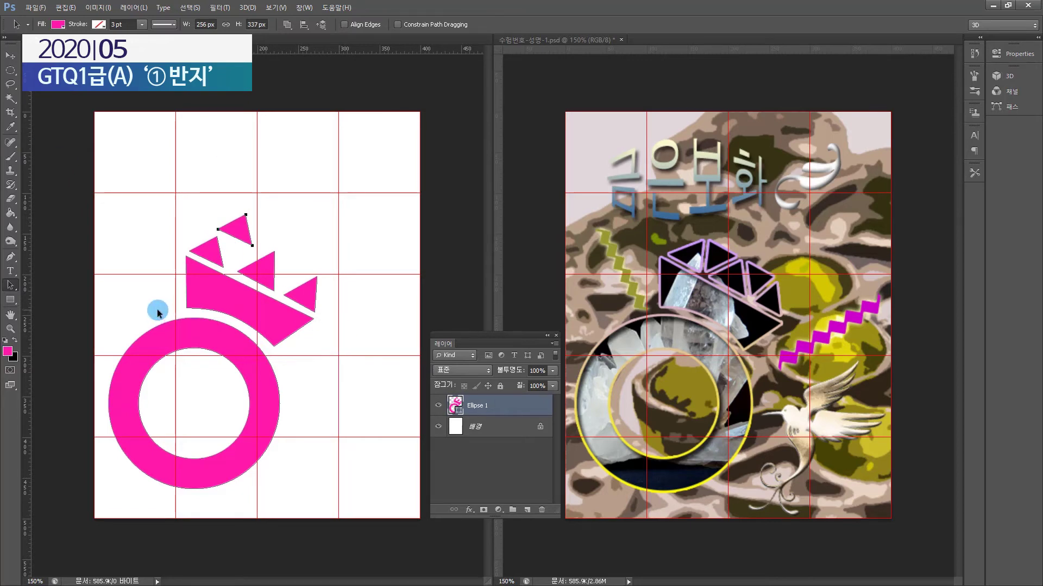
{"action": "key", "text": "ctrl+t"}
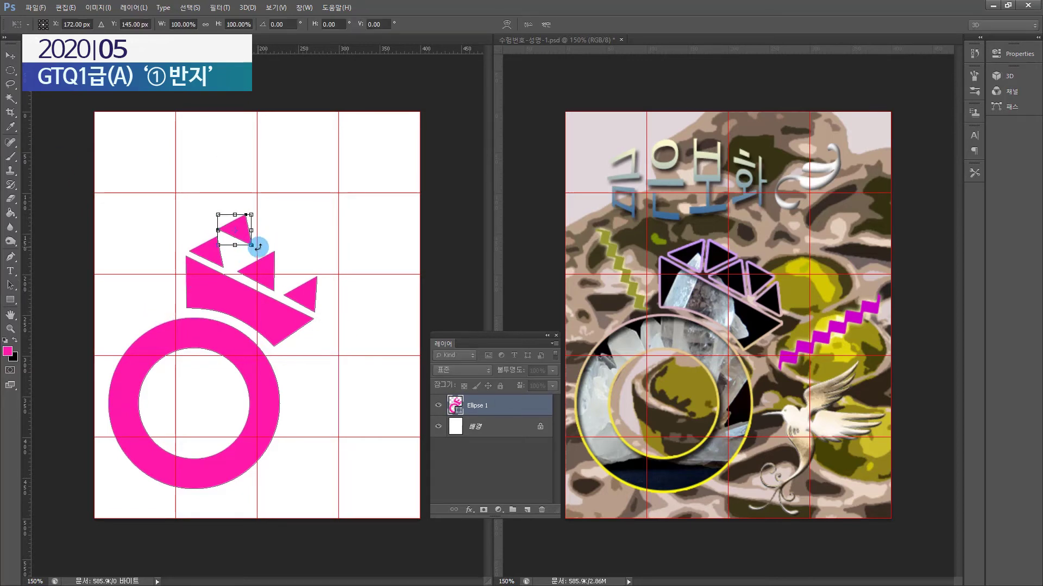
{"action": "left_click_drag", "start_coordinate": [269, 211], "coordinate": [233, 257]}
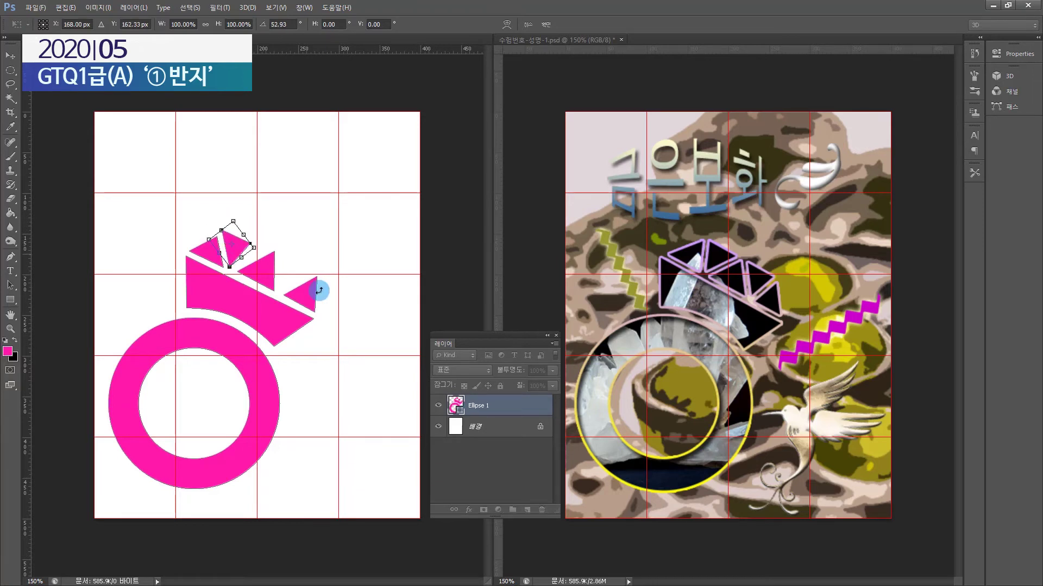
{"action": "key", "text": "Return"}
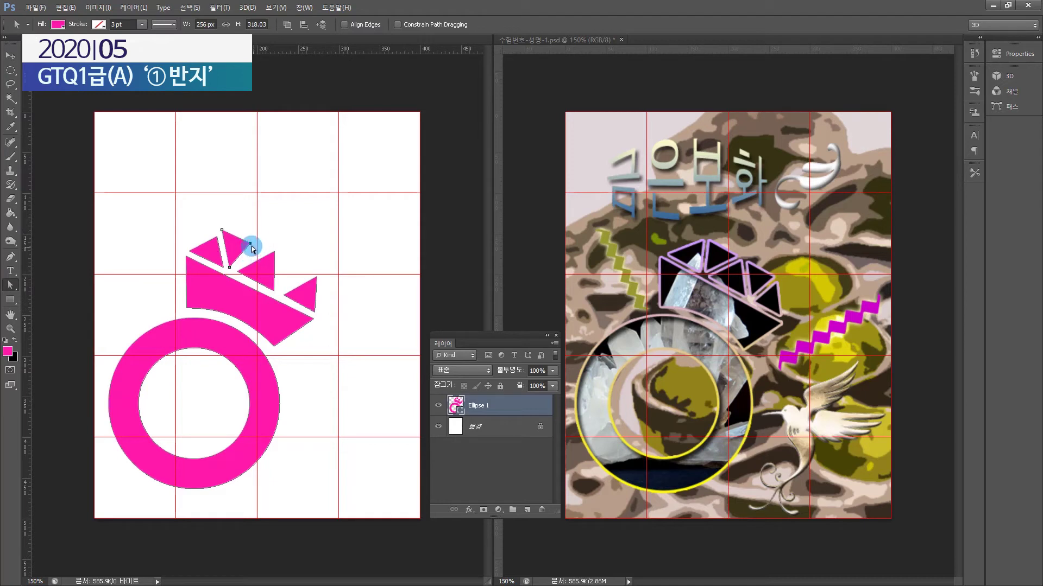
Step: Adjust the corner points of the inverted triangle and the middle triangle's apex so they fit with an even gap
{"action": "left_click", "coordinate": [251, 243]}
{"action": "left_click_drag", "start_coordinate": [251, 243], "coordinate": [275, 253]}
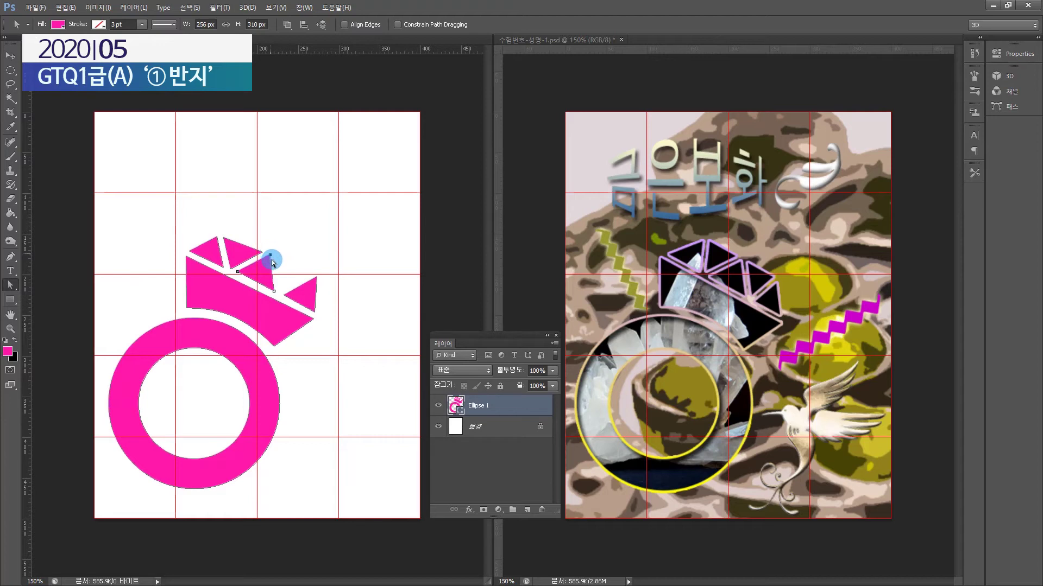
{"action": "left_click", "coordinate": [289, 454]}
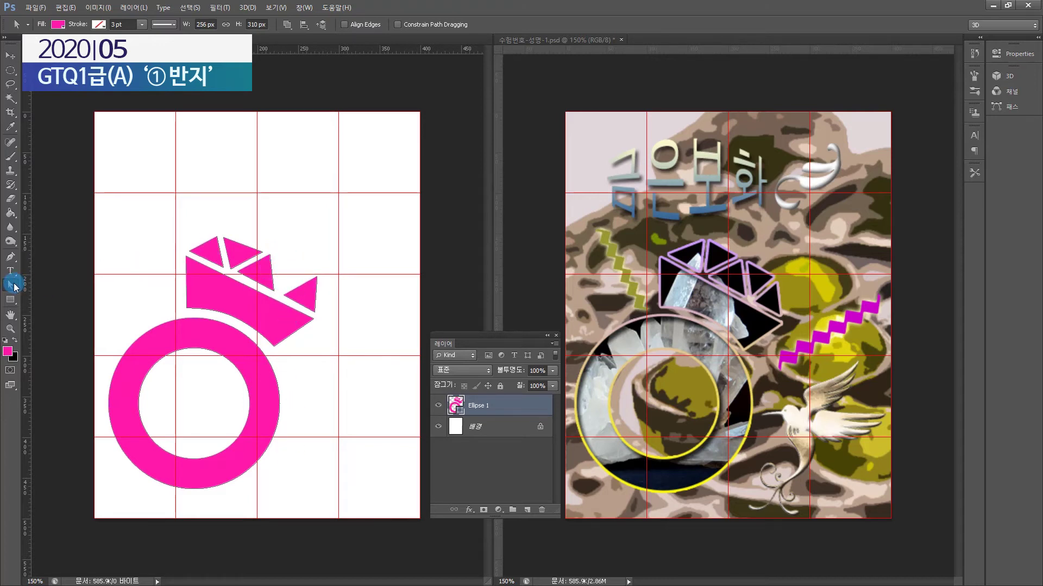
Step: Copy the inverted triangle into the gap between the middle and right triangles and adjust its corner points to fit
{"action": "left_click_drag", "start_coordinate": [24, 286], "coordinate": [69, 289]}
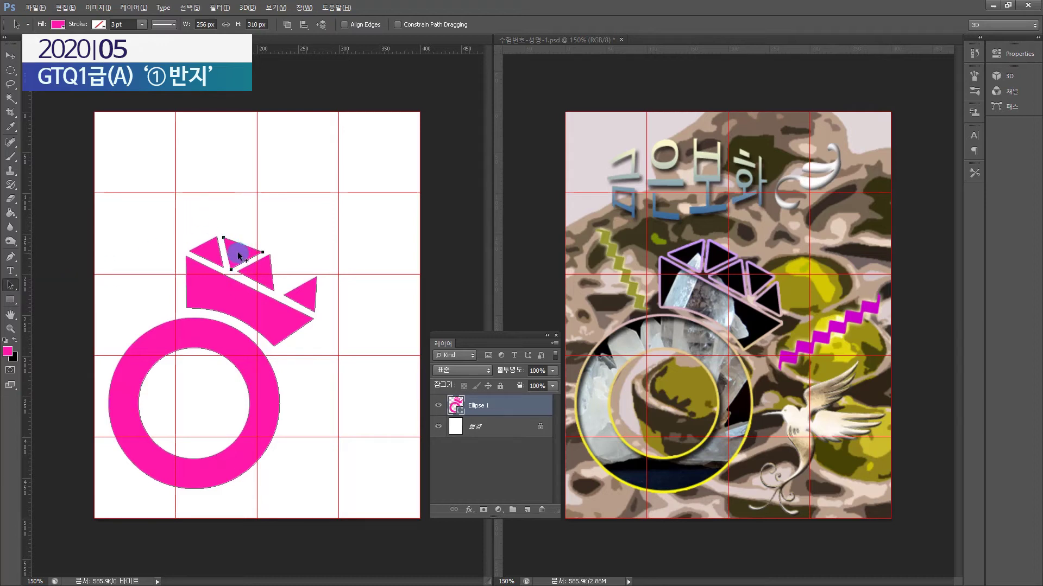
{"action": "left_click_drag", "start_coordinate": [238, 256], "coordinate": [284, 273]}
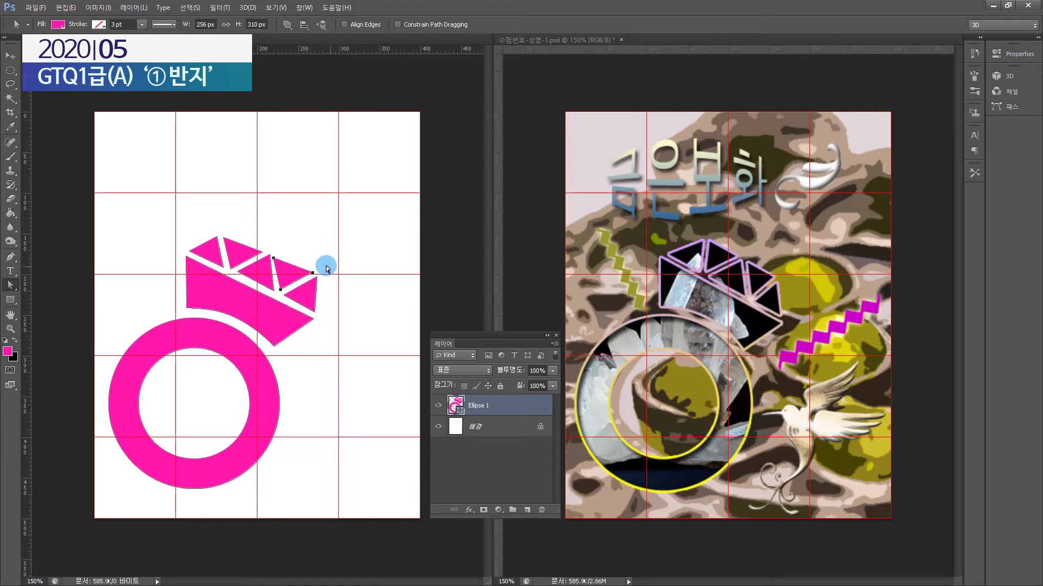
{"action": "left_click_drag", "start_coordinate": [319, 259], "coordinate": [276, 253]}
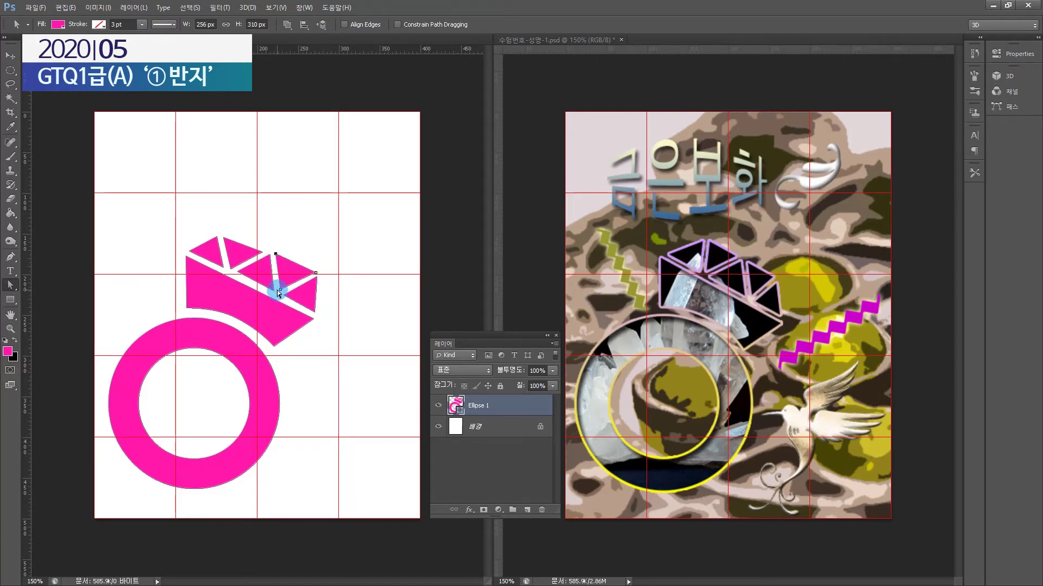
{"action": "left_click_drag", "start_coordinate": [279, 291], "coordinate": [279, 292]}
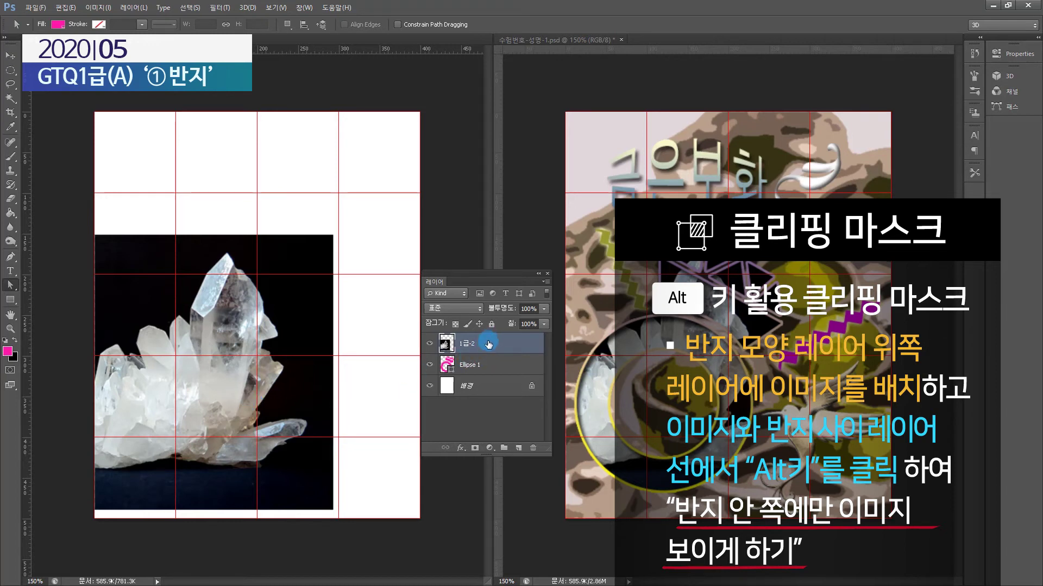
Step: Clip the crystal image layer 1급-2 to the ring shape layer Ellipse 1 with a clipping mask
{"action": "left_click", "coordinate": [508, 359]}
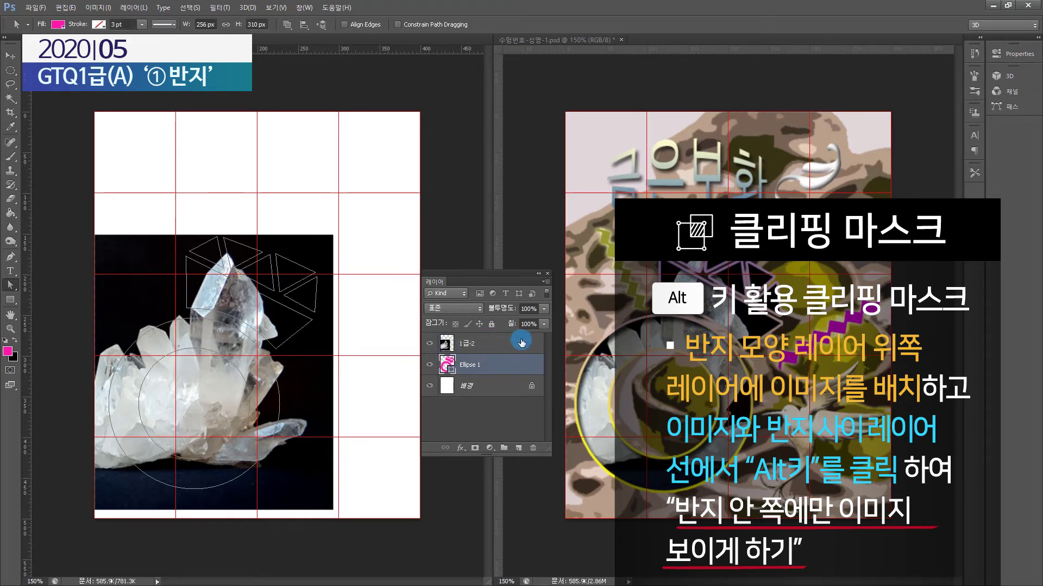
{"action": "left_click", "coordinate": [518, 346]}
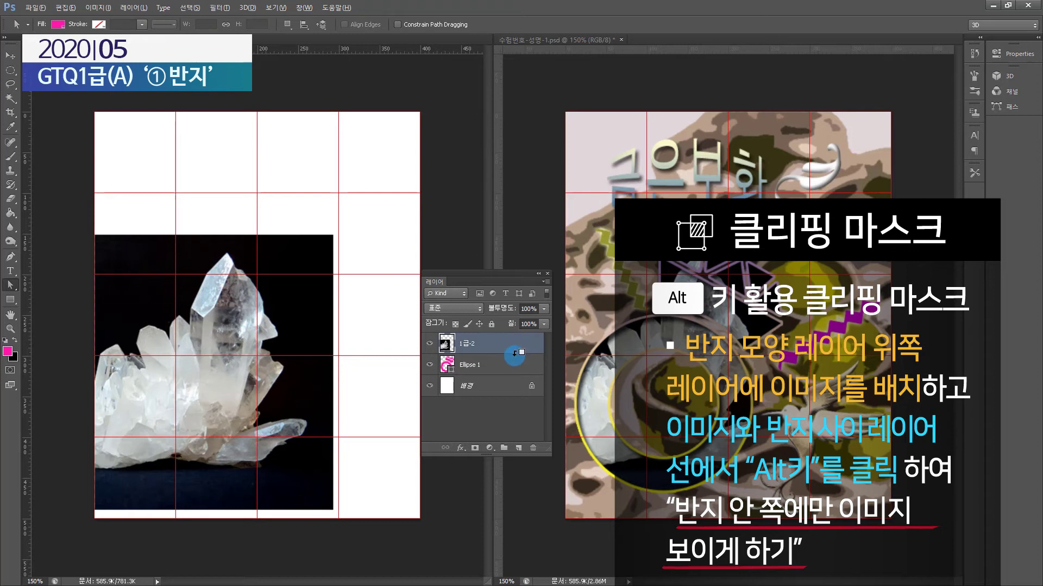
{"action": "left_click", "coordinate": [514, 353], "text": "alt"}
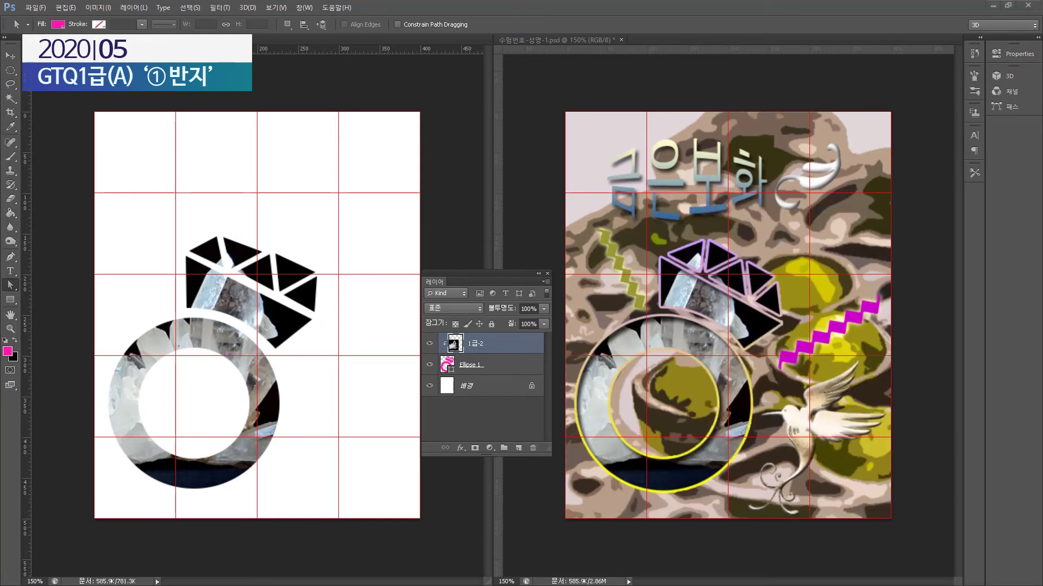
Step: Check the exam PDF for the ring mask's layer style requirements: stroke size, gradient colours and inner shadow
{"action": "left_click", "coordinate": [992, 5]}
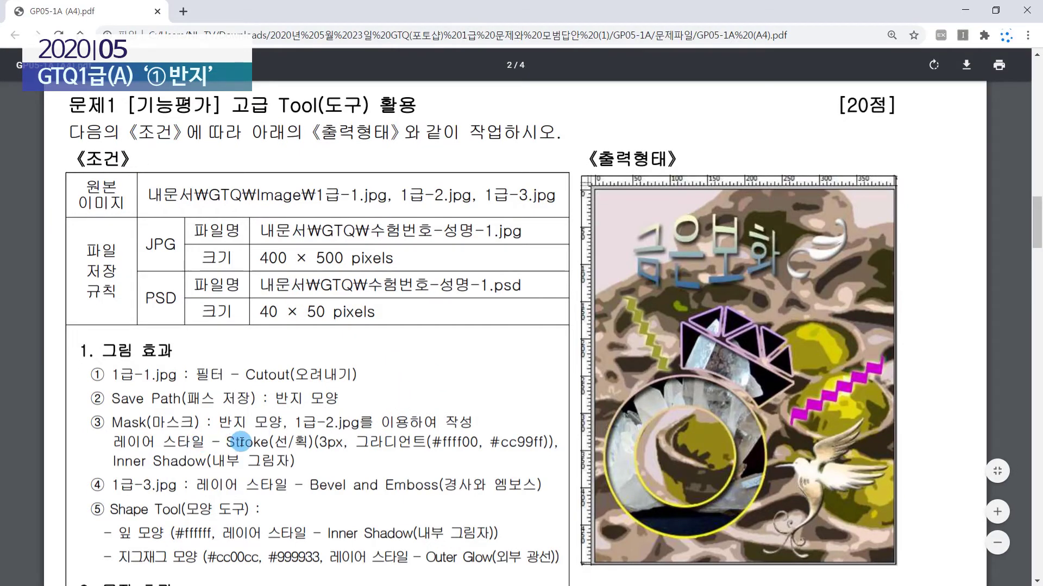
{"action": "left_click_drag", "start_coordinate": [227, 443], "coordinate": [565, 445]}
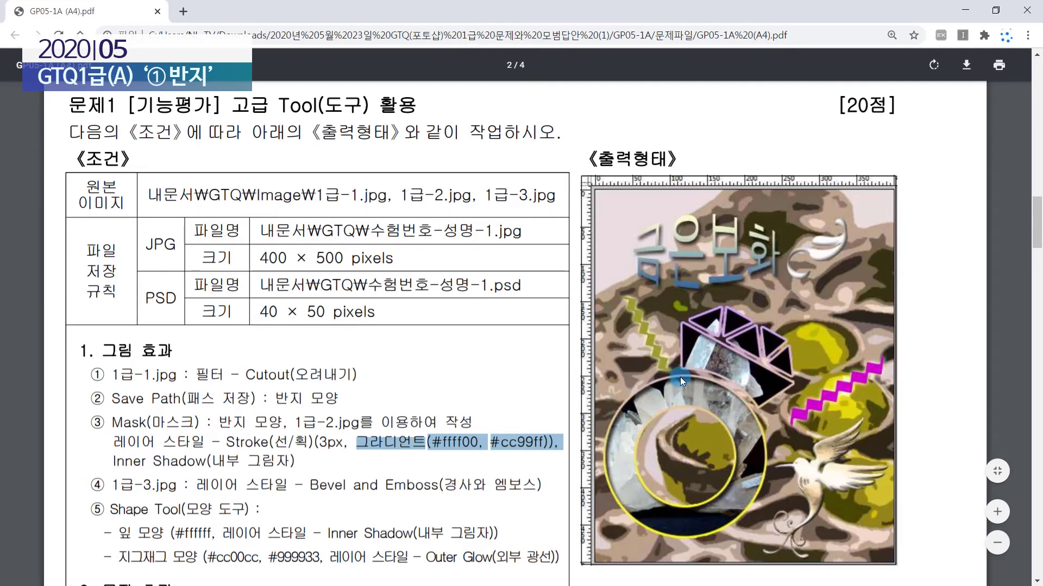
{"action": "left_click", "coordinate": [342, 459]}
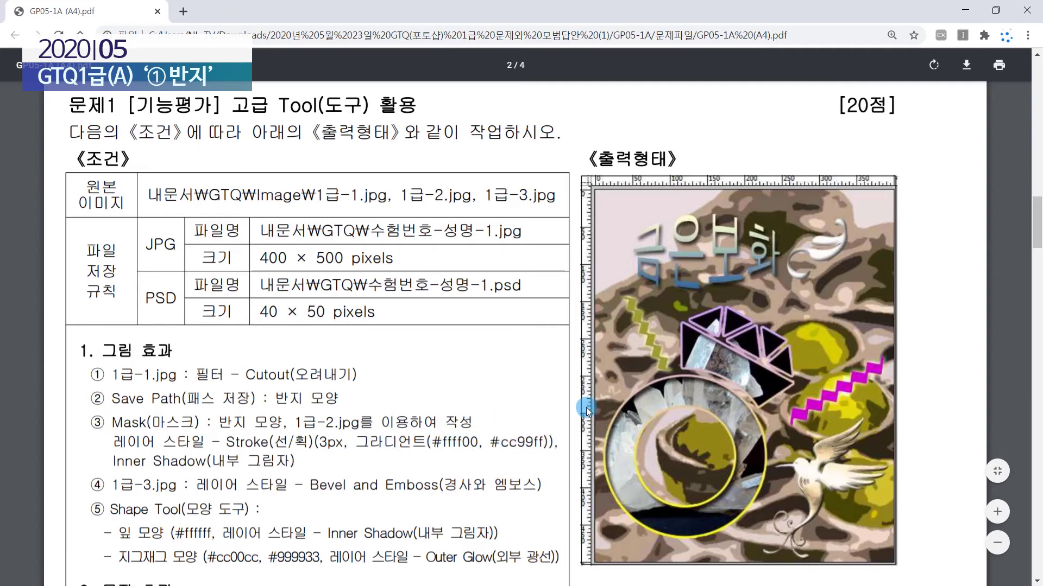
{"action": "left_click", "coordinate": [970, 12]}
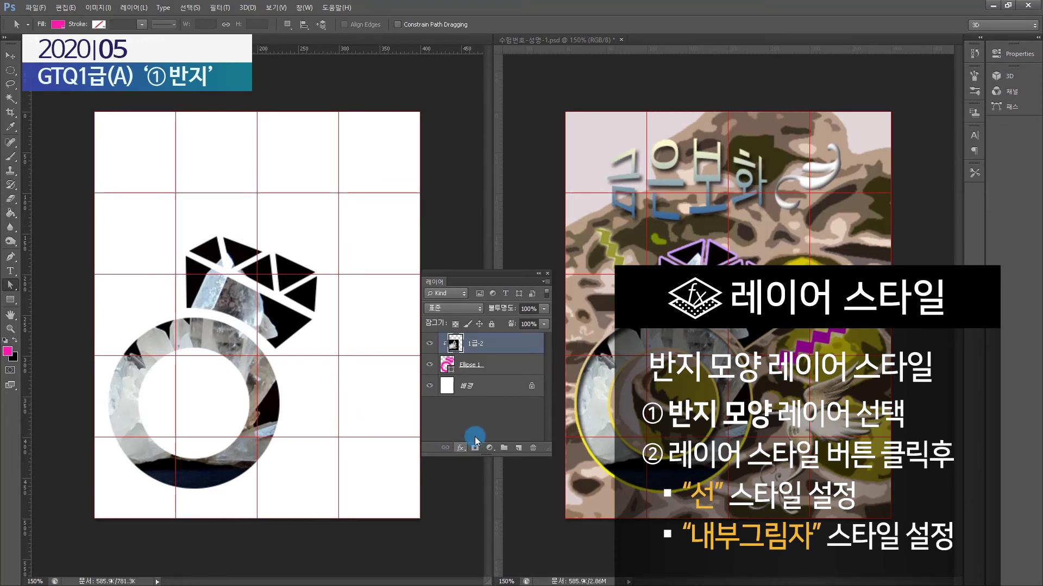
Step: Add a 3 px outside stroke to the ring shape layer and set its fill type to gradient
{"action": "left_click", "coordinate": [504, 372]}
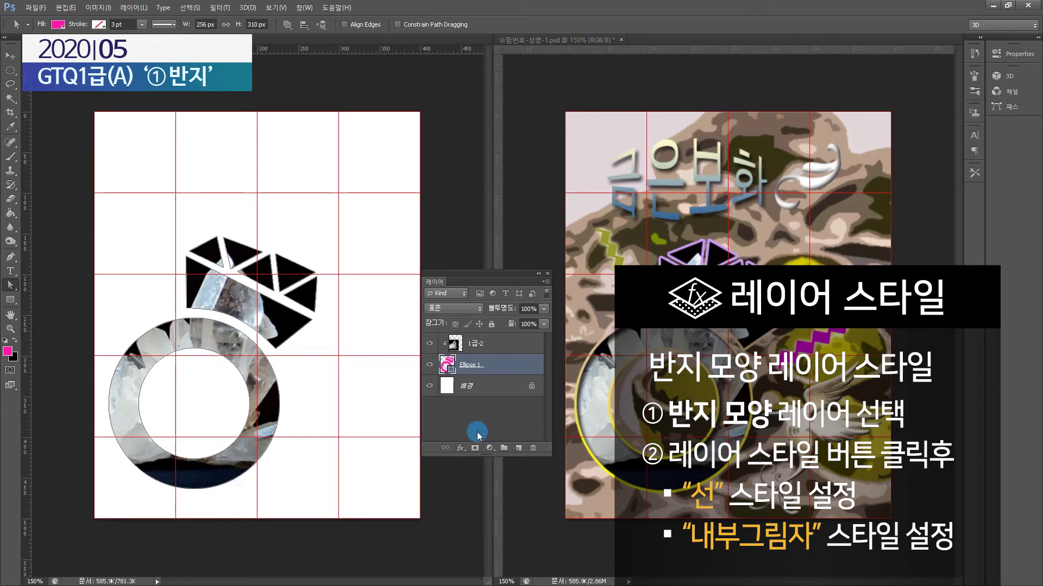
{"action": "left_click", "coordinate": [463, 449]}
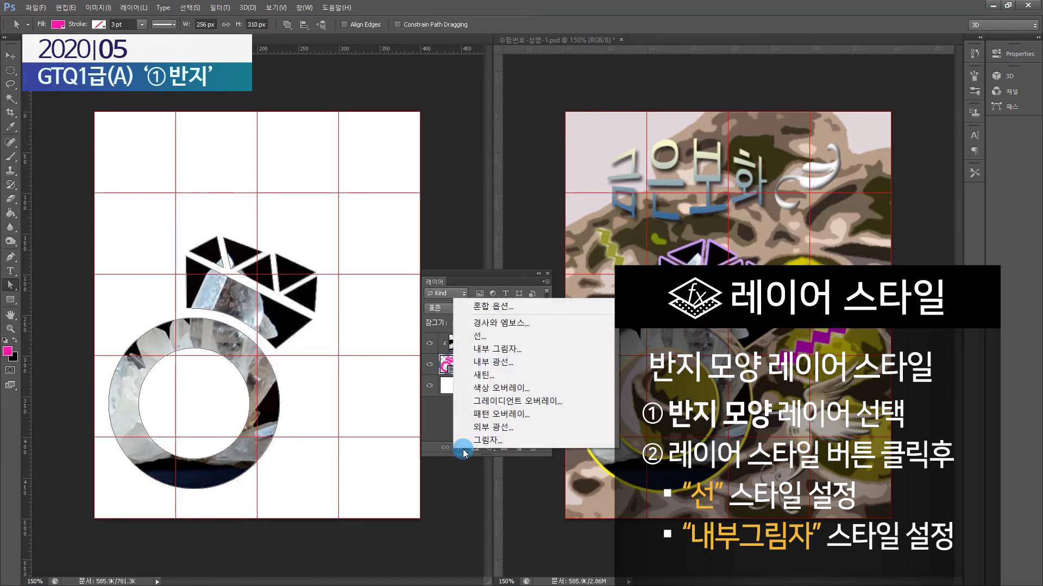
{"action": "left_click", "coordinate": [490, 341]}
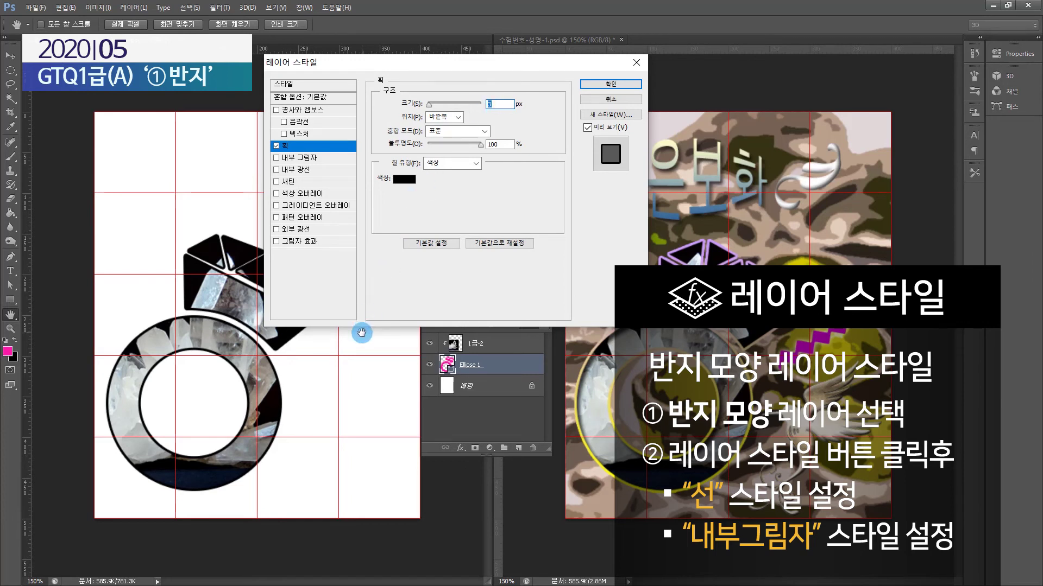
{"action": "left_click", "coordinate": [445, 163]}
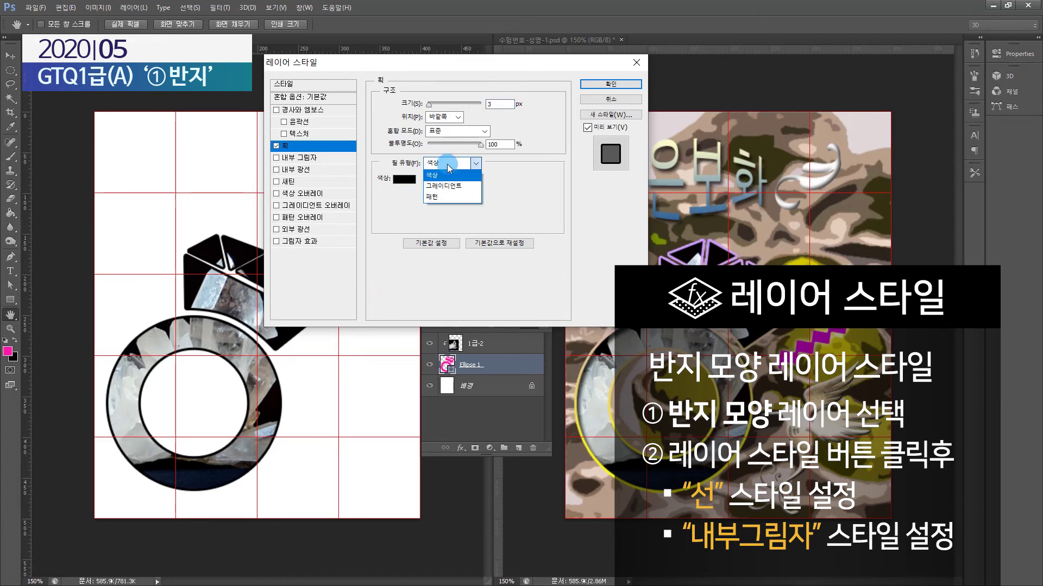
{"action": "left_click", "coordinate": [446, 188]}
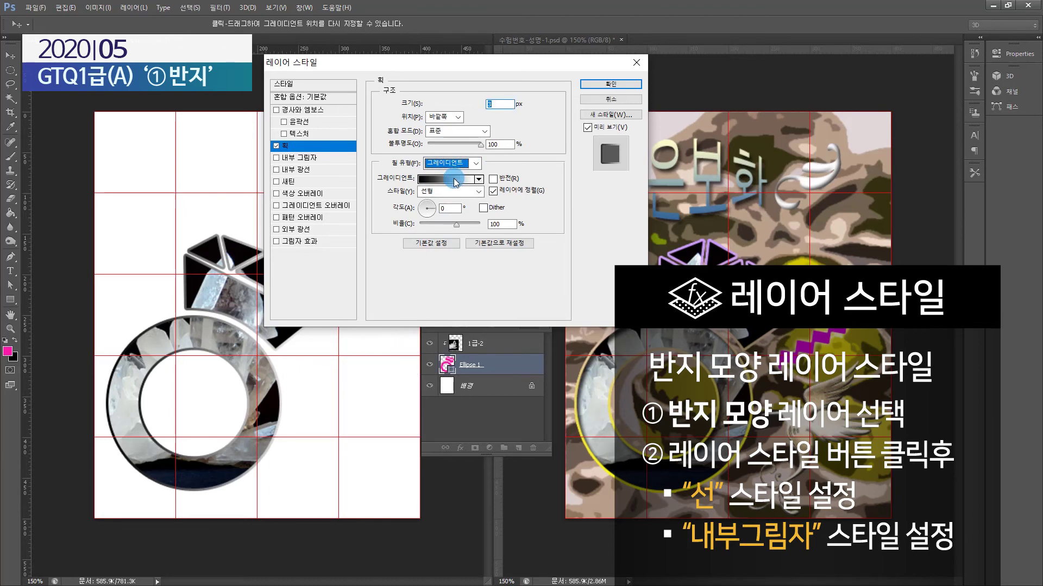
Step: Apply the yellow-to-purple preset to the stroke gradient and confirm its start colour stop as #ffff00
{"action": "left_click", "coordinate": [455, 179]}
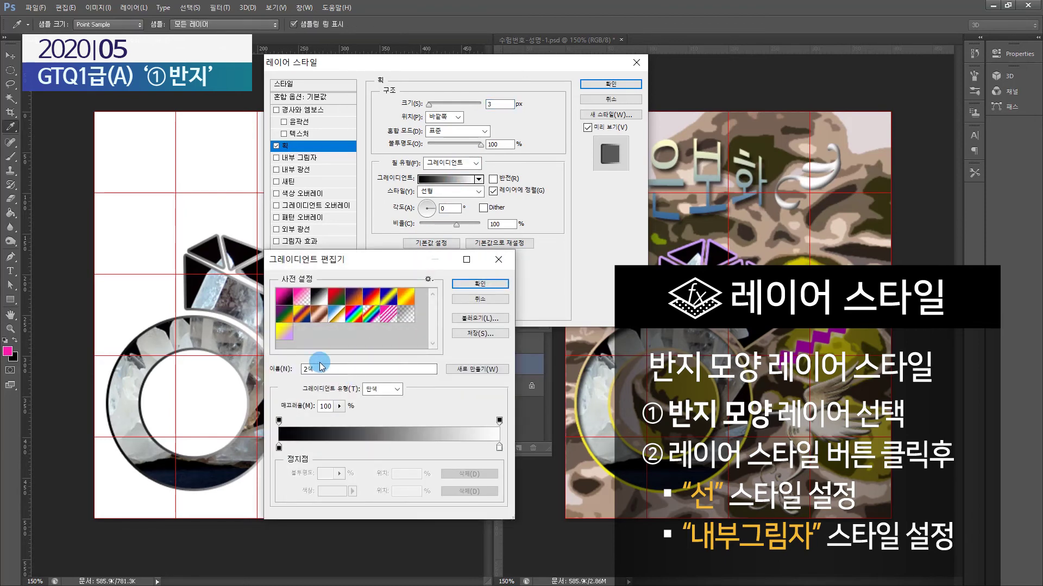
{"action": "left_click", "coordinate": [284, 334]}
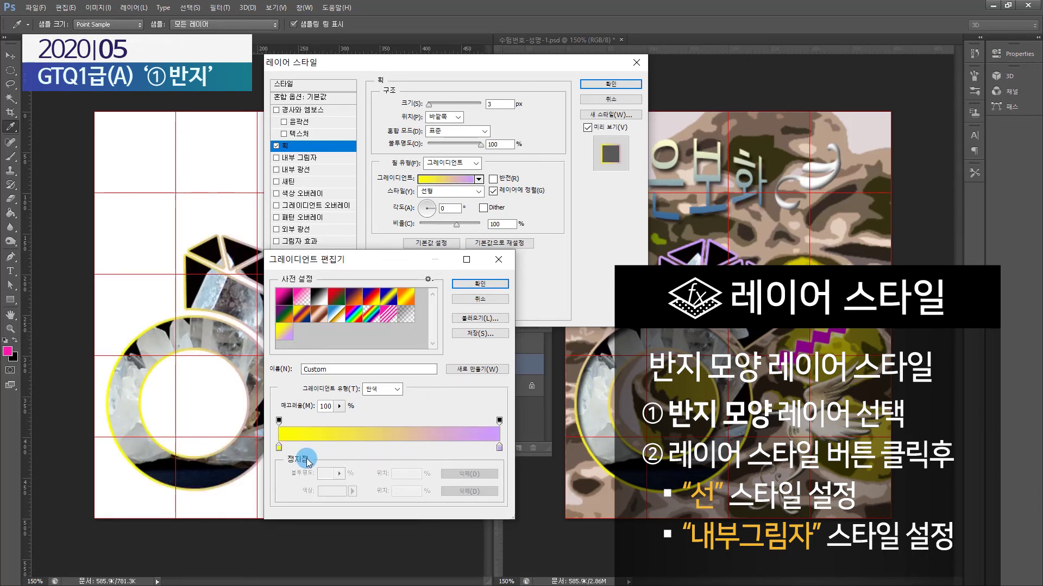
{"action": "left_click", "coordinate": [279, 448]}
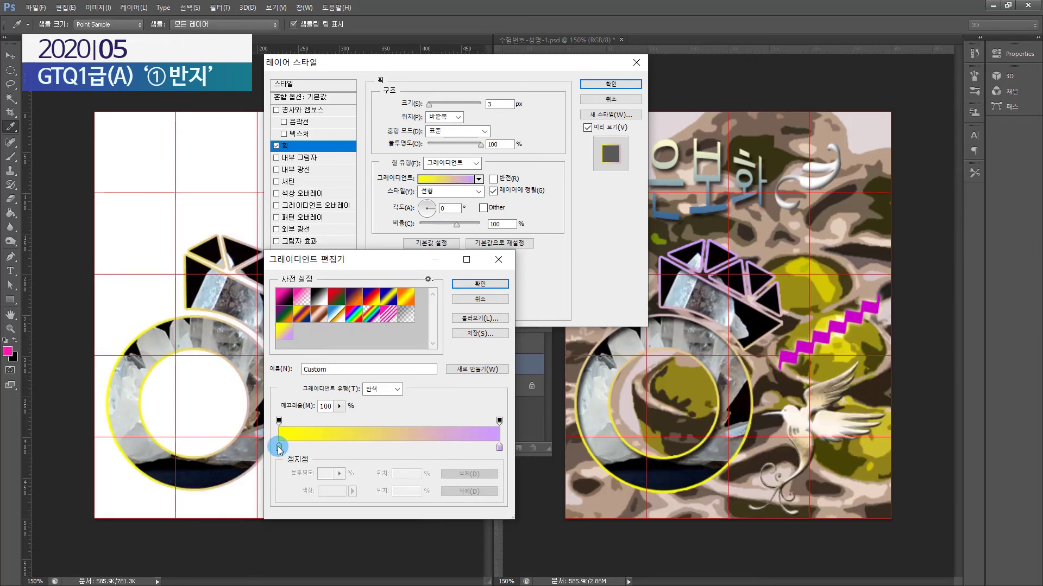
{"action": "double_click", "coordinate": [279, 447]}
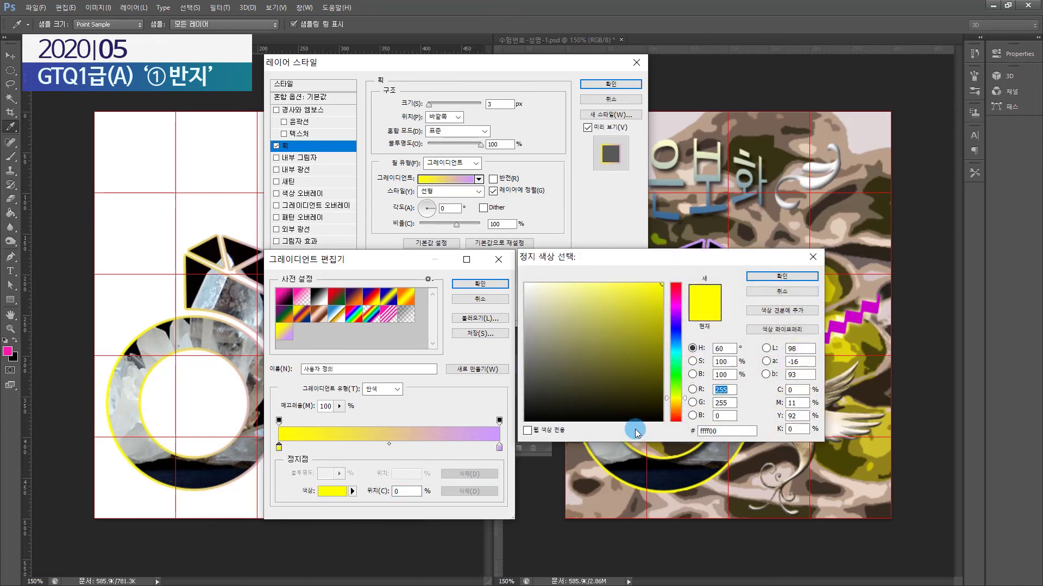
{"action": "left_click", "coordinate": [718, 431]}
{"action": "key", "text": "Return"}
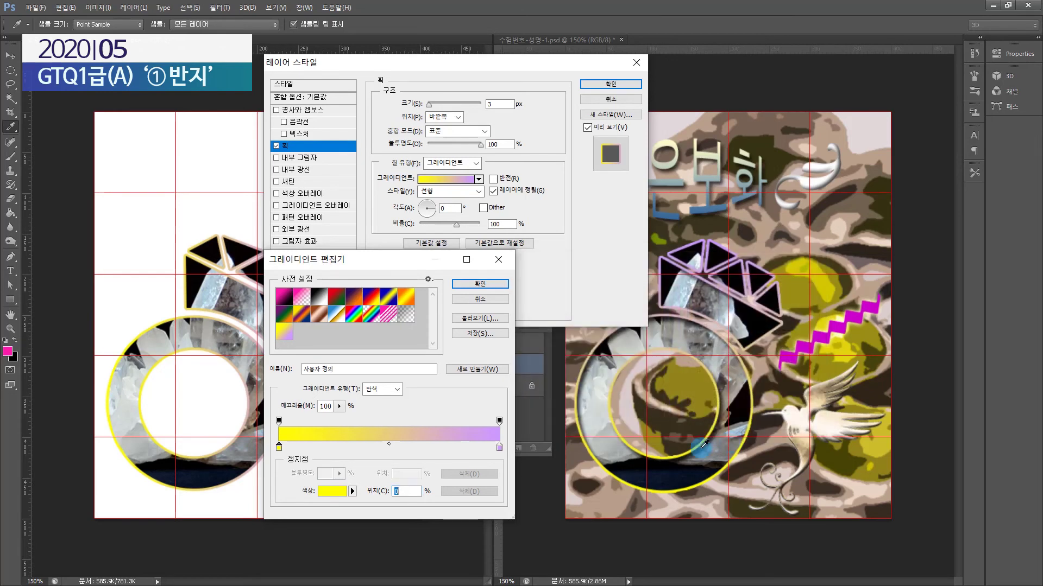
Step: Confirm the stroke gradient's end colour stop as #cc99ff and accept the gradient
{"action": "left_click", "coordinate": [499, 448]}
{"action": "double_click", "coordinate": [499, 449]}
{"action": "left_click", "coordinate": [726, 438]}
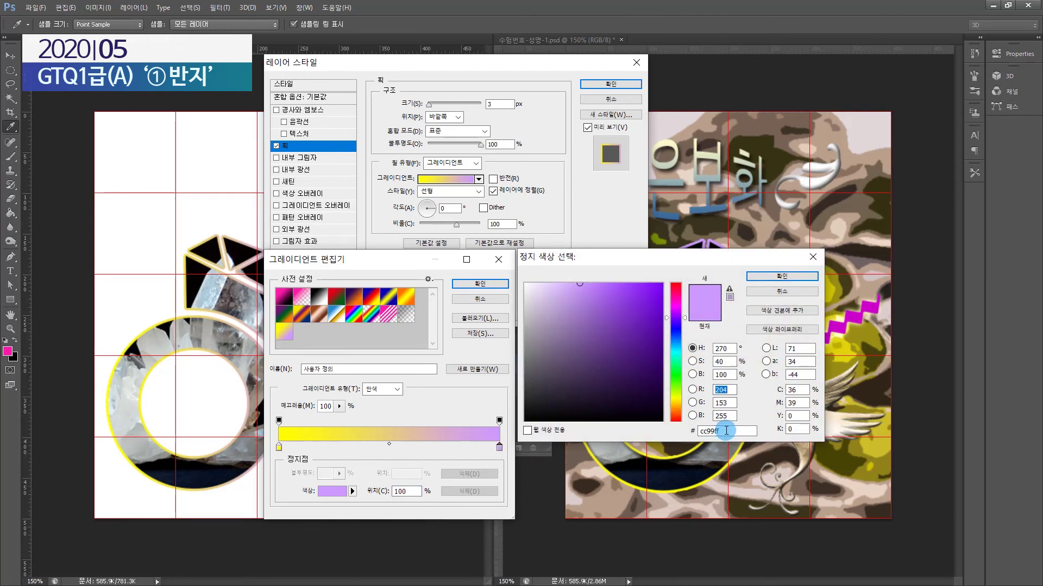
{"action": "double_click", "coordinate": [726, 431]}
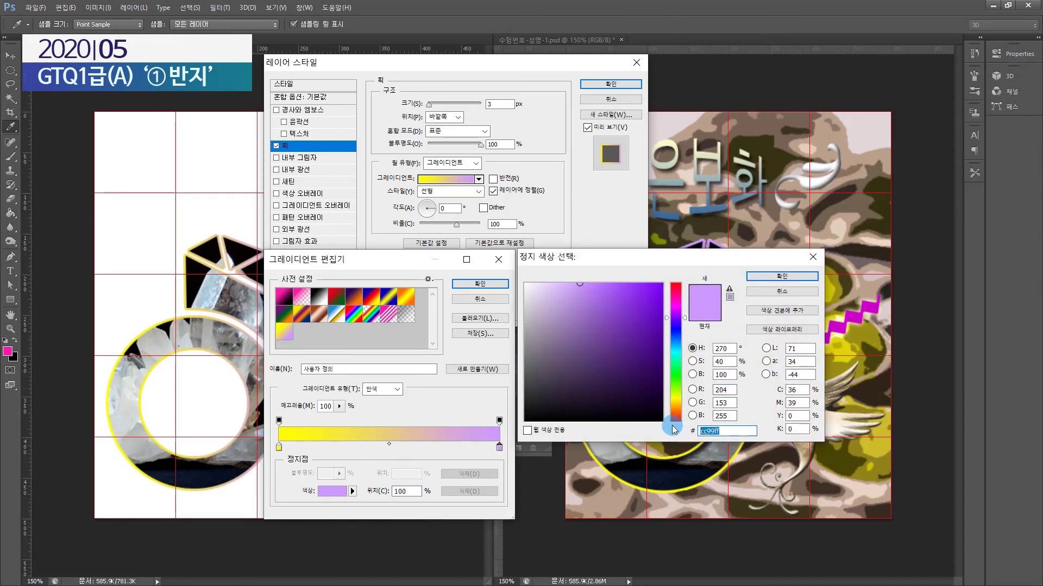
{"action": "key", "text": "Return"}
{"action": "left_click", "coordinate": [480, 284]}
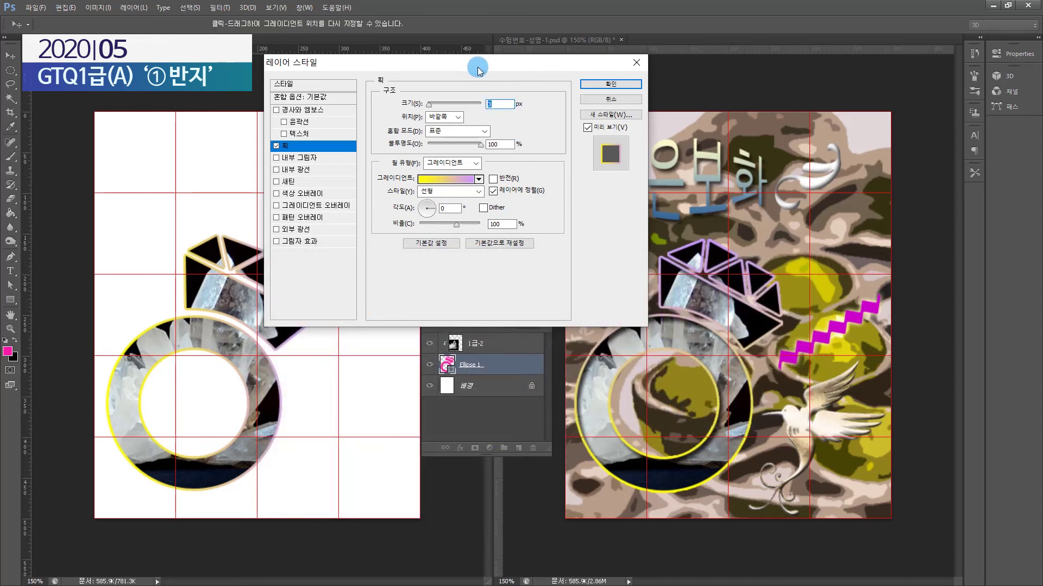
Step: Compare the ring's stroke gradient direction with the finished example and set the gradient angle to 90°
{"action": "left_click_drag", "start_coordinate": [476, 69], "coordinate": [475, 484]}
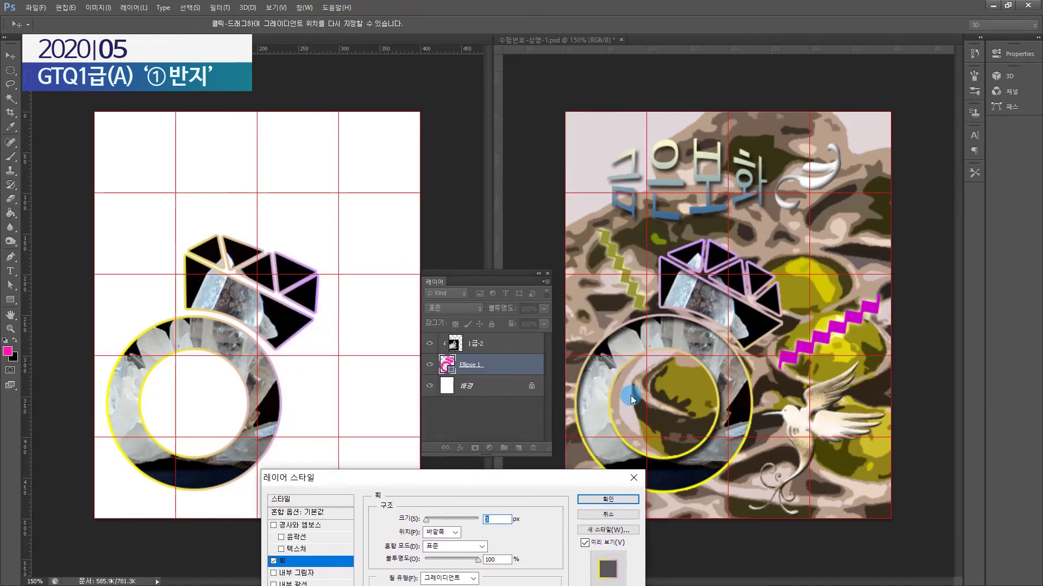
{"action": "left_click", "coordinate": [225, 367]}
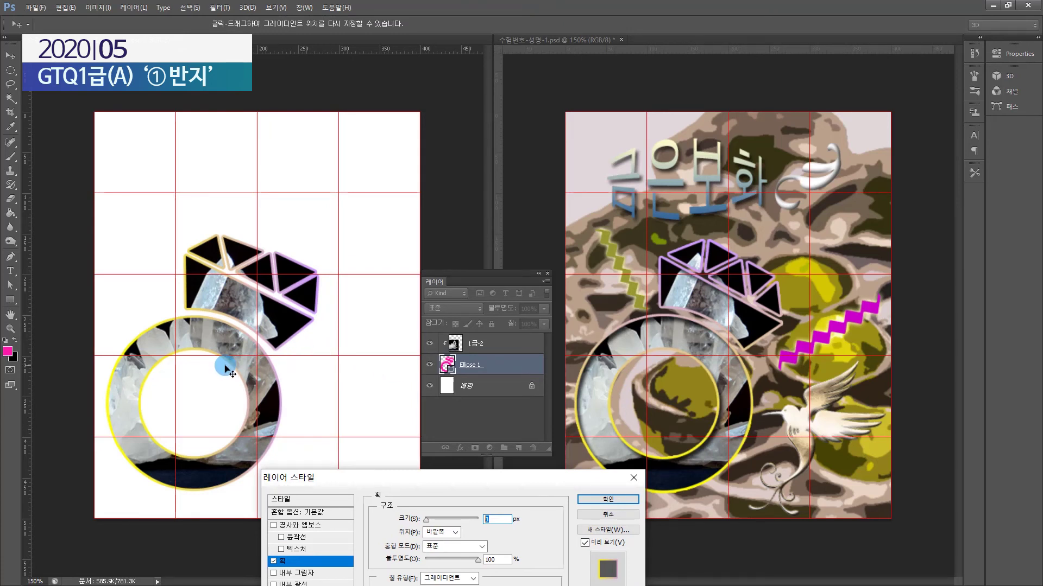
{"action": "left_click", "coordinate": [589, 387]}
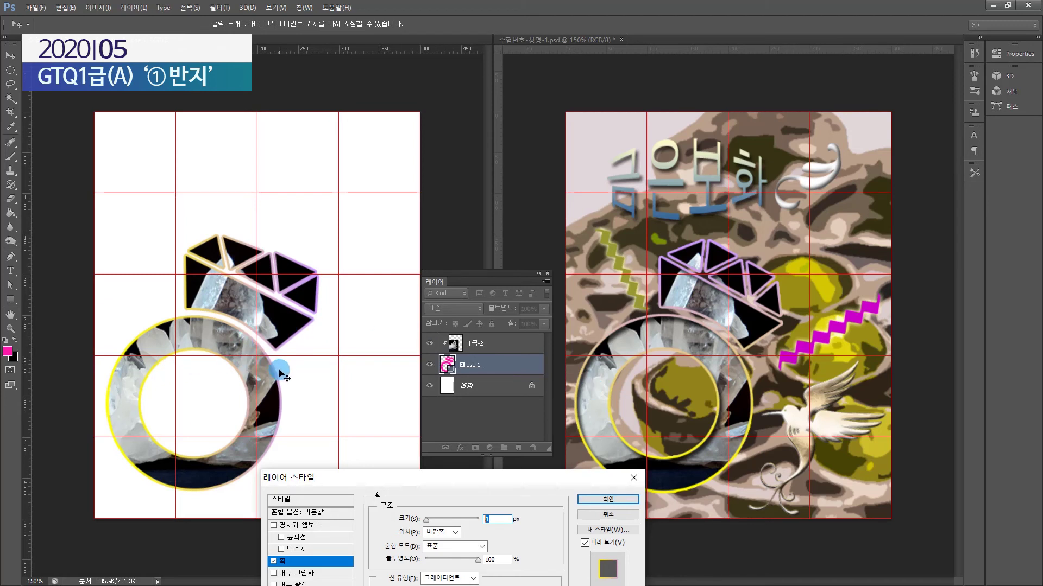
{"action": "mouse_move", "coordinate": [403, 474]}
{"action": "left_mouse_down"}
{"action": "mouse_move", "coordinate": [422, 140]}
{"action": "mouse_move", "coordinate": [414, 88]}
{"action": "left_mouse_up"}
{"action": "left_click_drag", "start_coordinate": [762, 493], "coordinate": [632, 506]}
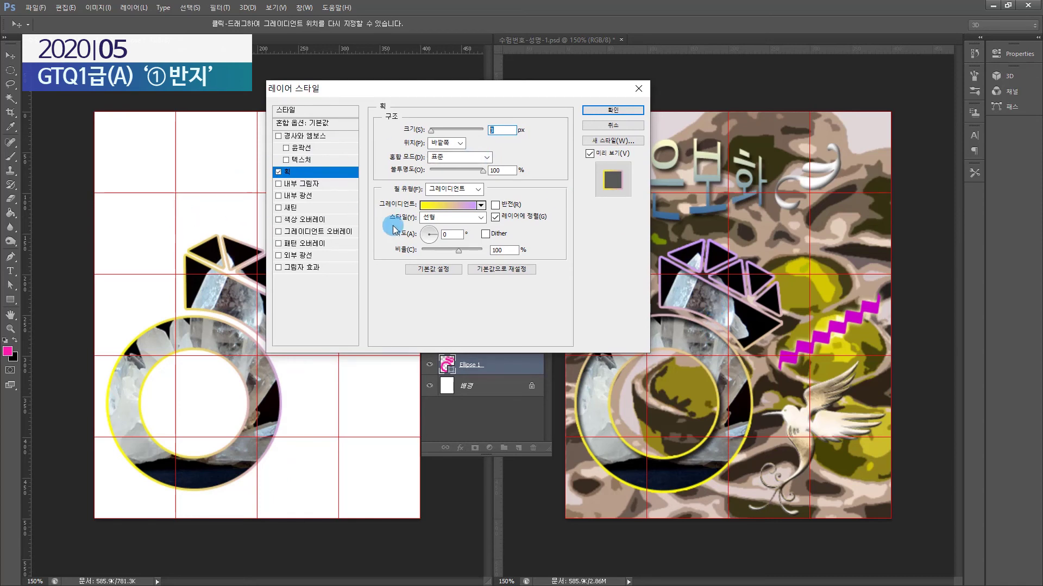
{"action": "left_click", "coordinate": [455, 236]}
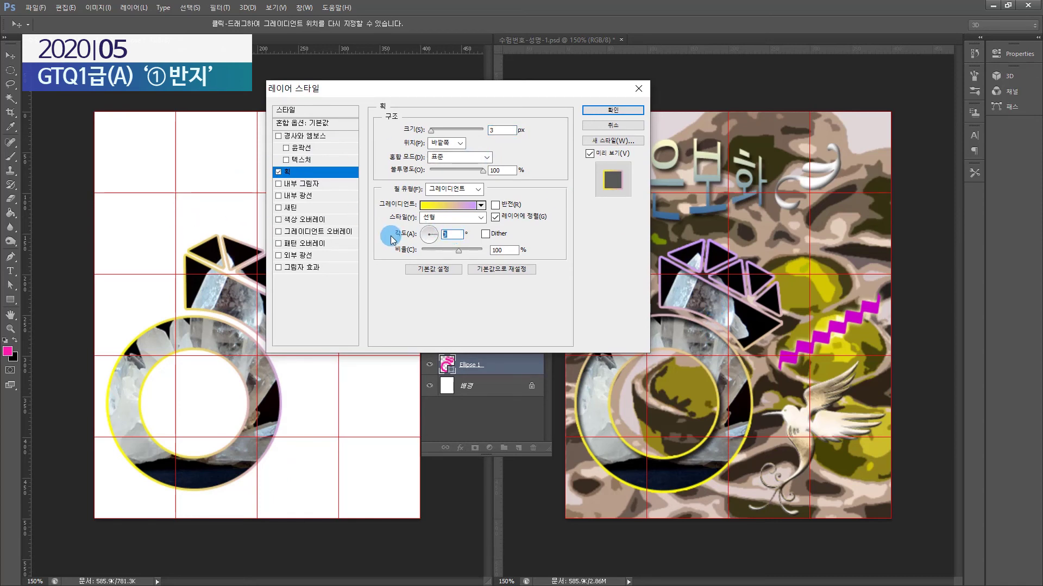
{"action": "type", "text": "90"}
{"action": "left_click", "coordinate": [461, 236]}
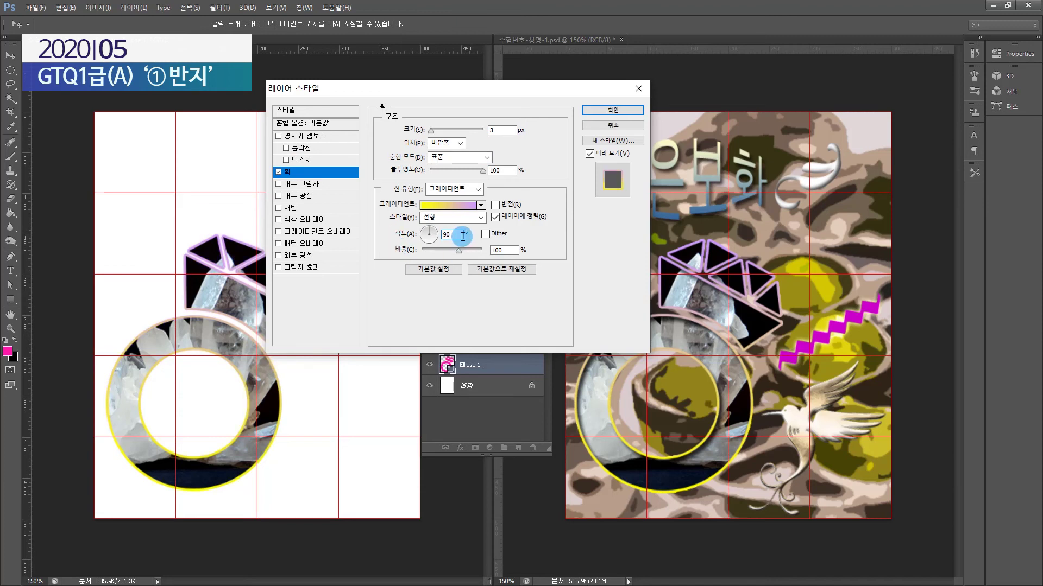
Step: Add an inner shadow to the ring shape with 75% opacity, 3 px distance and 3 px size, and apply the layer styles
{"action": "left_click_drag", "start_coordinate": [475, 93], "coordinate": [520, 69]}
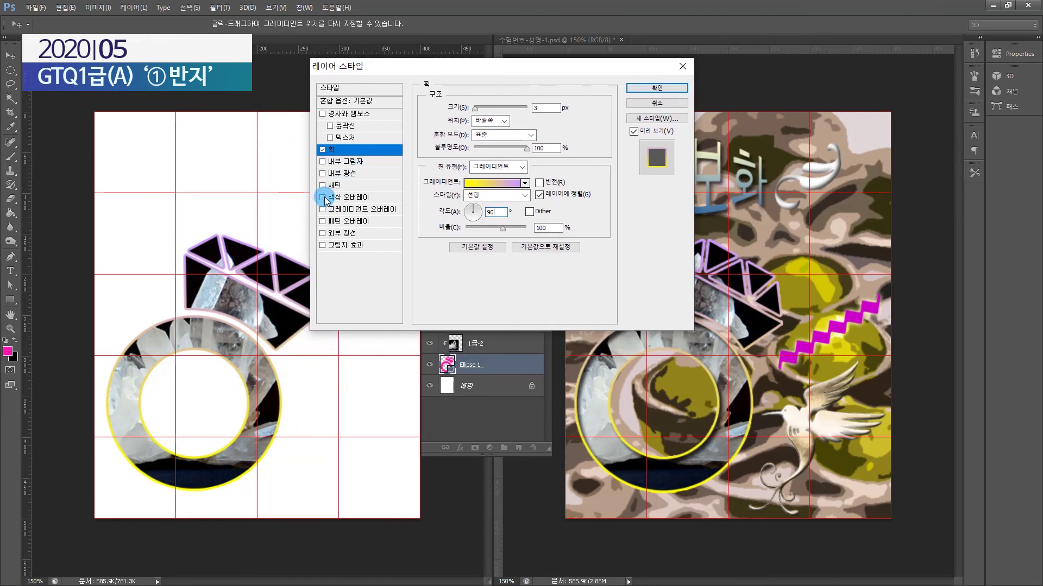
{"action": "left_click", "coordinate": [322, 162]}
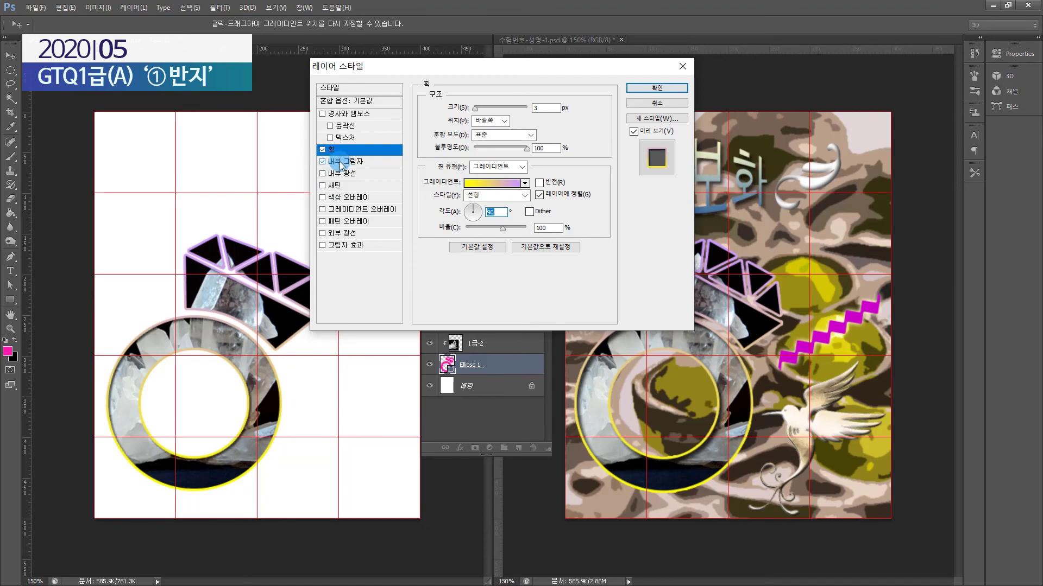
{"action": "left_click", "coordinate": [340, 162]}
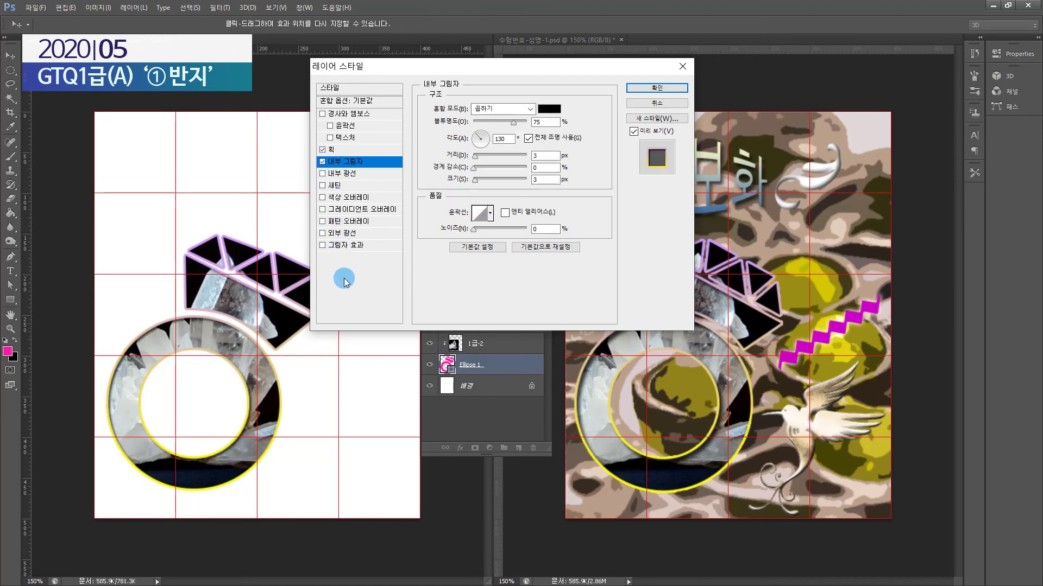
{"action": "left_click", "coordinate": [646, 88]}
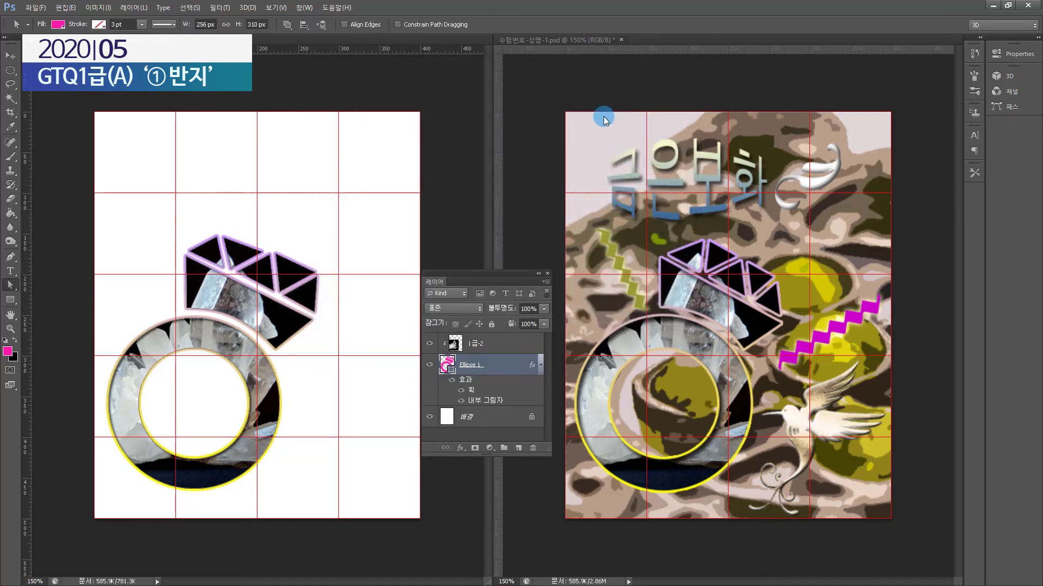
Step: Adjust the corner points of the gem's two rightmost triangular facets to open an even gap around them, matching the finished example
{"action": "left_click", "coordinate": [11, 328]}
{"action": "left_click_drag", "start_coordinate": [144, 208], "coordinate": [369, 398]}
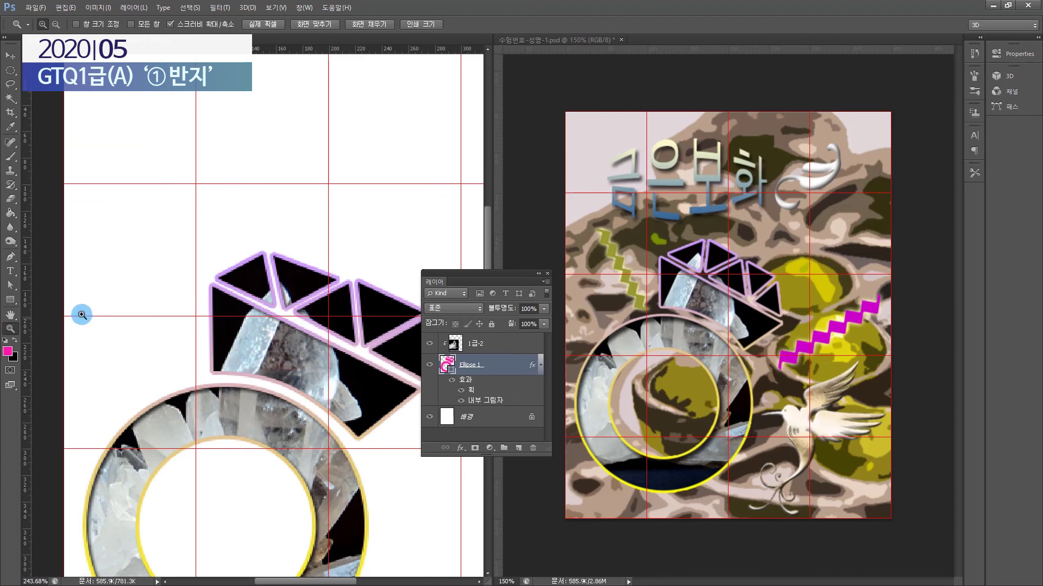
{"action": "left_click", "coordinate": [10, 314]}
{"action": "left_click_drag", "start_coordinate": [271, 308], "coordinate": [207, 270]}
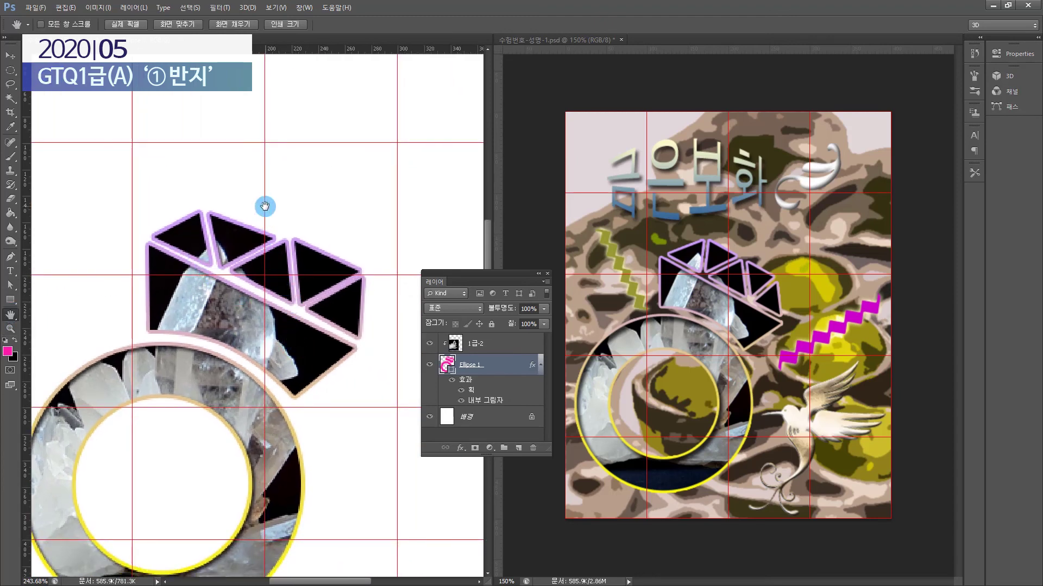
{"action": "key", "text": "ctrl+plus"}
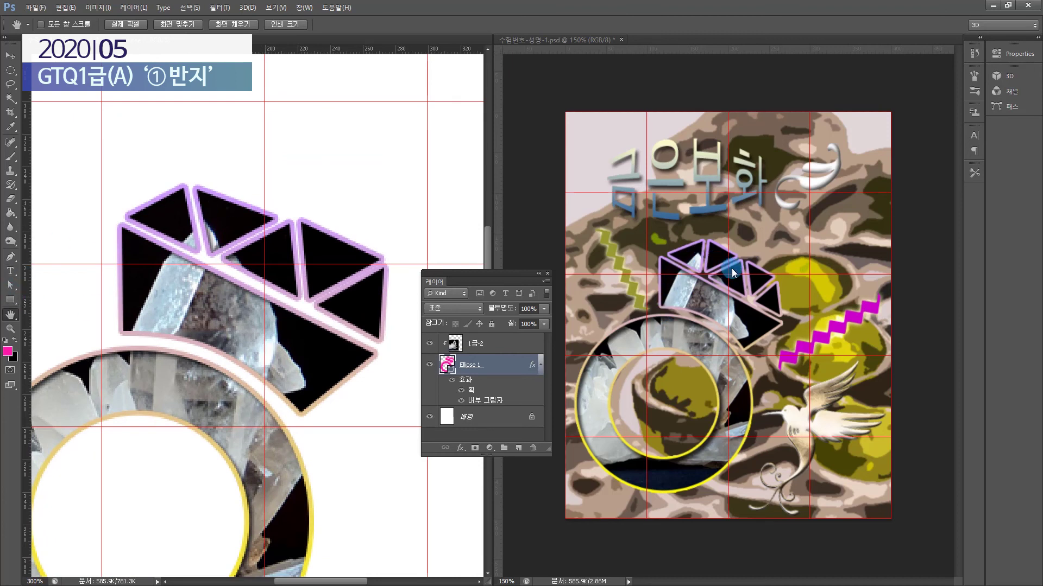
{"action": "left_click", "coordinate": [10, 284]}
{"action": "left_click", "coordinate": [304, 229]}
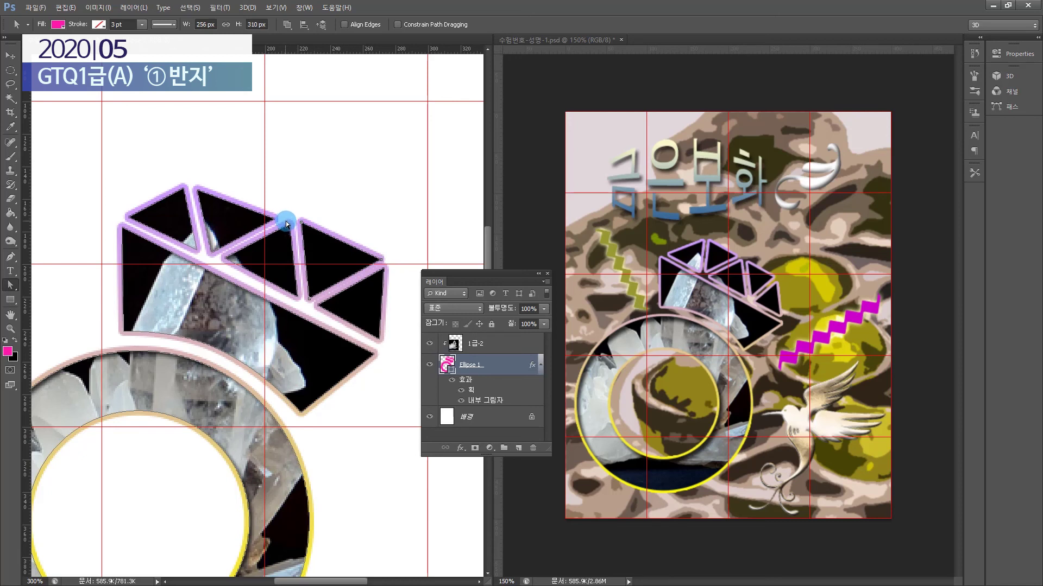
{"action": "left_click_drag", "start_coordinate": [302, 225], "coordinate": [306, 228]}
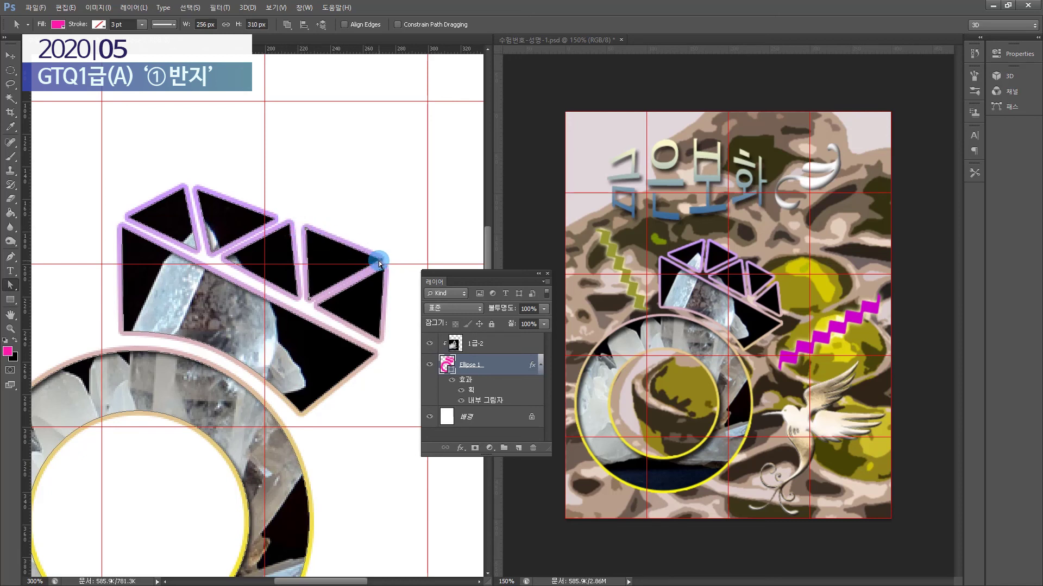
{"action": "left_click_drag", "start_coordinate": [379, 264], "coordinate": [377, 258]}
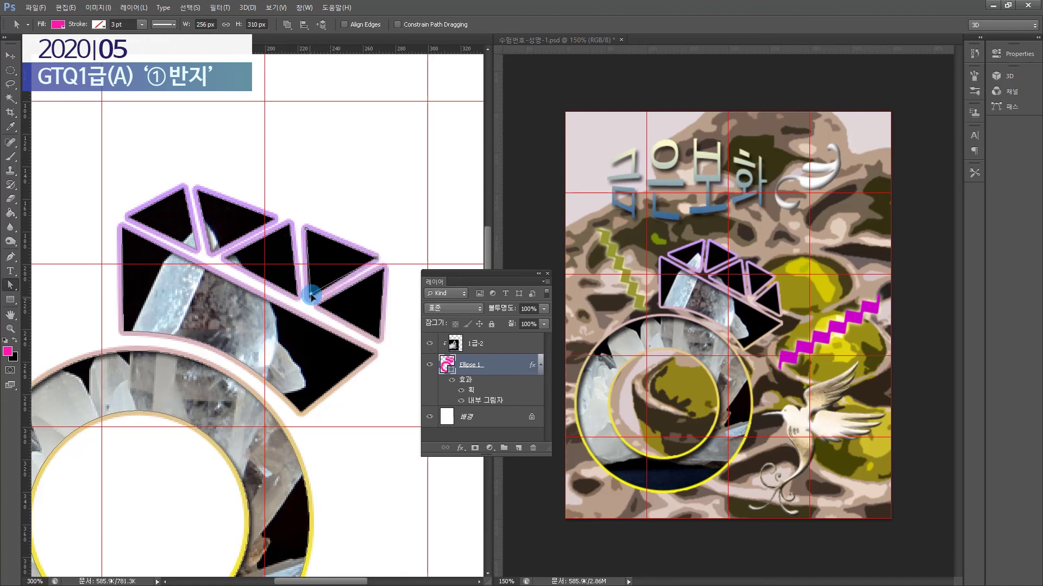
{"action": "left_click_drag", "start_coordinate": [308, 299], "coordinate": [321, 309]}
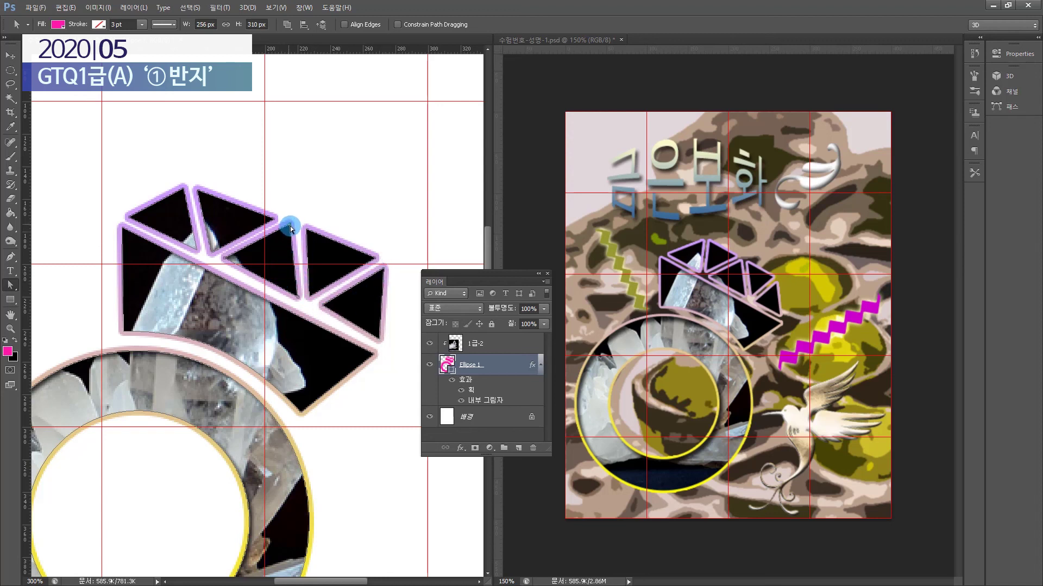
Step: Nudge the corner points of the gem's middle and leftmost triangular facets to even out their gaps with the neighbouring facets
{"action": "left_click_drag", "start_coordinate": [291, 229], "coordinate": [292, 227]}
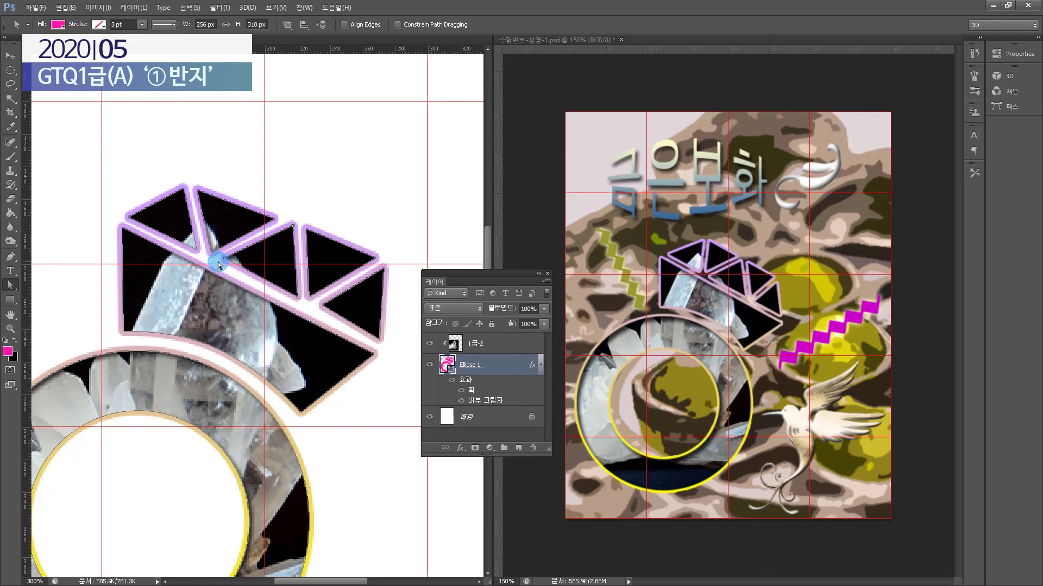
{"action": "left_click_drag", "start_coordinate": [223, 259], "coordinate": [227, 259]}
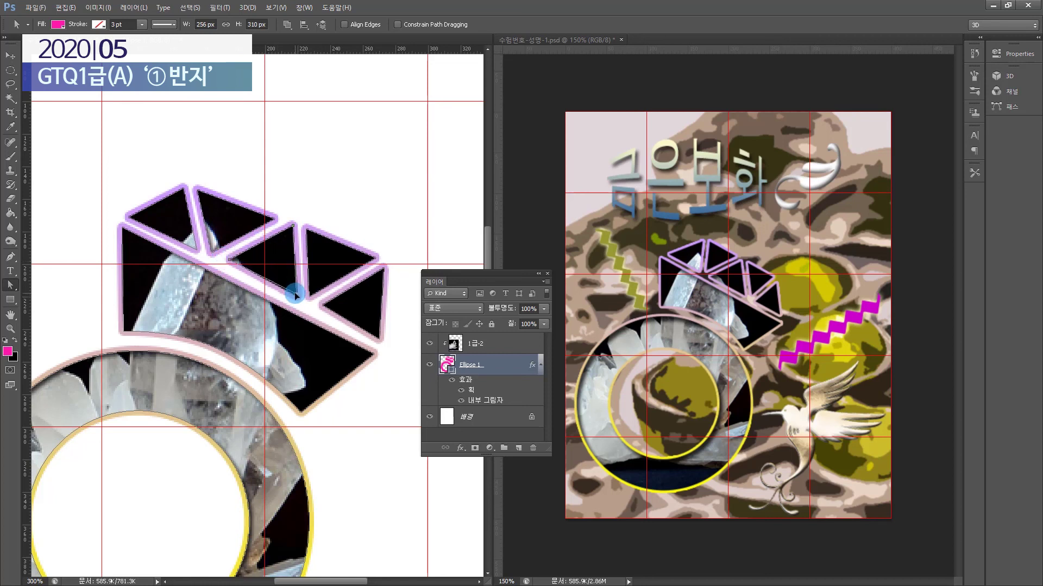
{"action": "left_click_drag", "start_coordinate": [294, 293], "coordinate": [295, 297]}
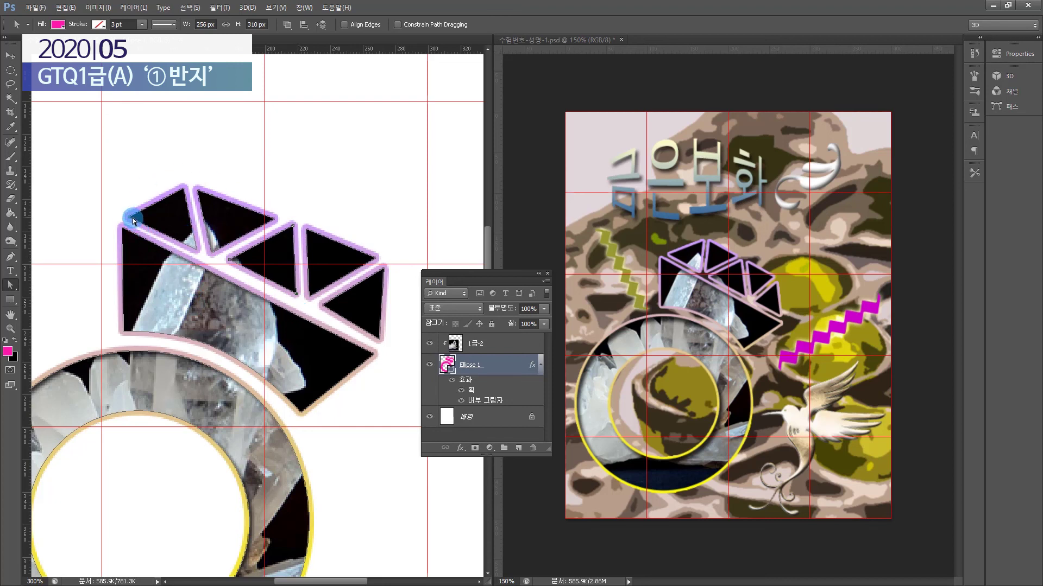
{"action": "left_click_drag", "start_coordinate": [129, 219], "coordinate": [129, 221]}
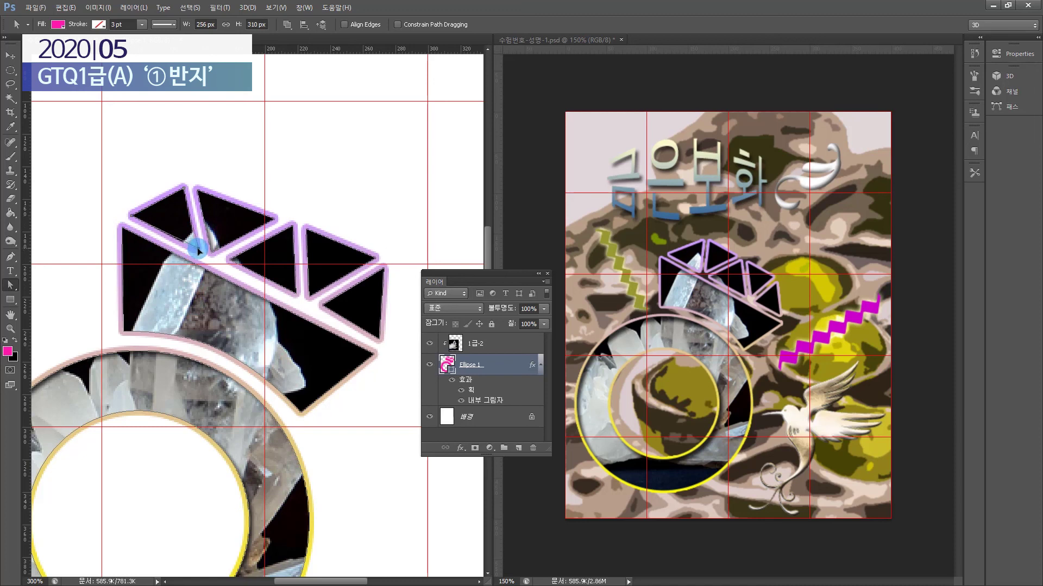
{"action": "mouse_move", "coordinate": [197, 247]}
{"action": "left_mouse_down"}
{"action": "mouse_move", "coordinate": [211, 269]}
{"action": "mouse_move", "coordinate": [200, 251]}
{"action": "left_mouse_up"}
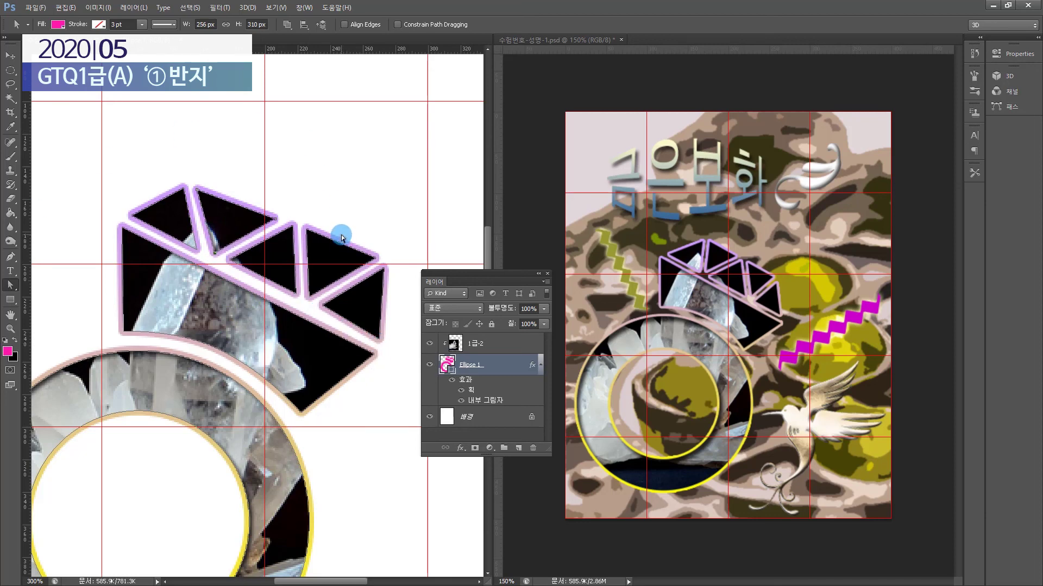
Step: Save the ring's shape path as a named path called 반지
{"action": "key", "text": "ctrl+minus"}
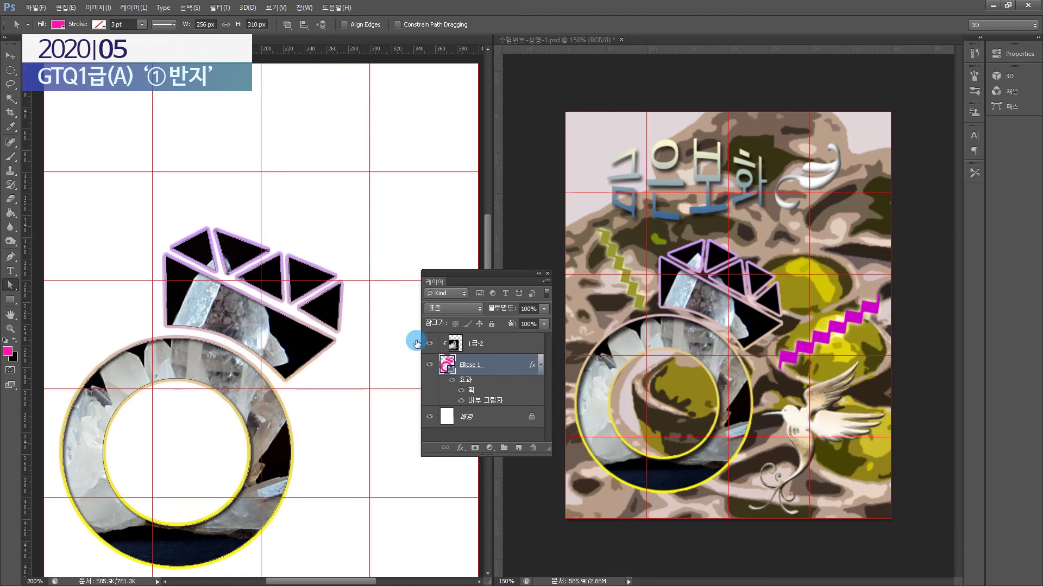
{"action": "scroll", "coordinate": [211, 386], "scroll_direction": "down", "scroll_amount": 4}
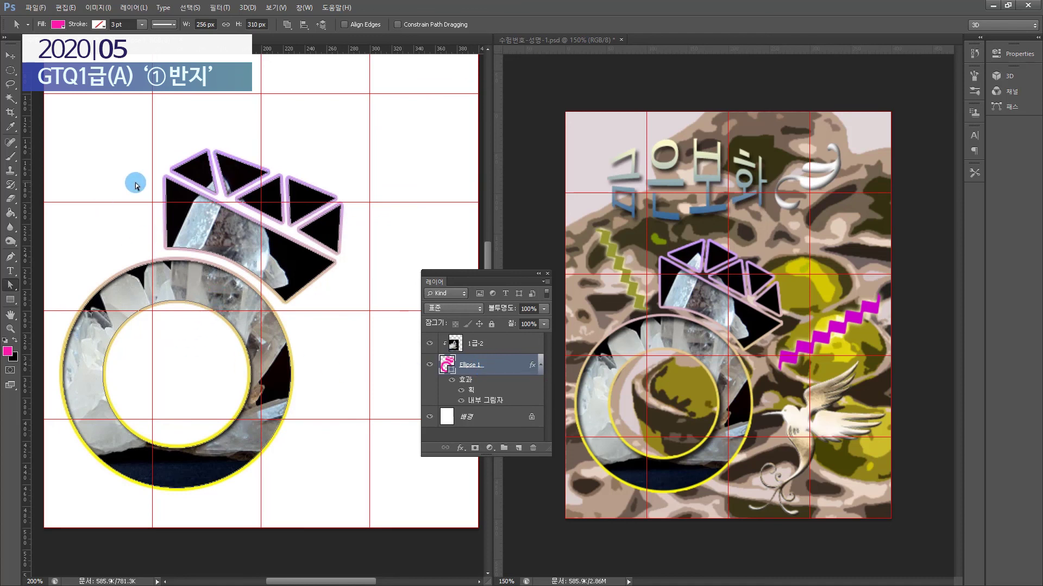
{"action": "left_click", "coordinate": [304, 7]}
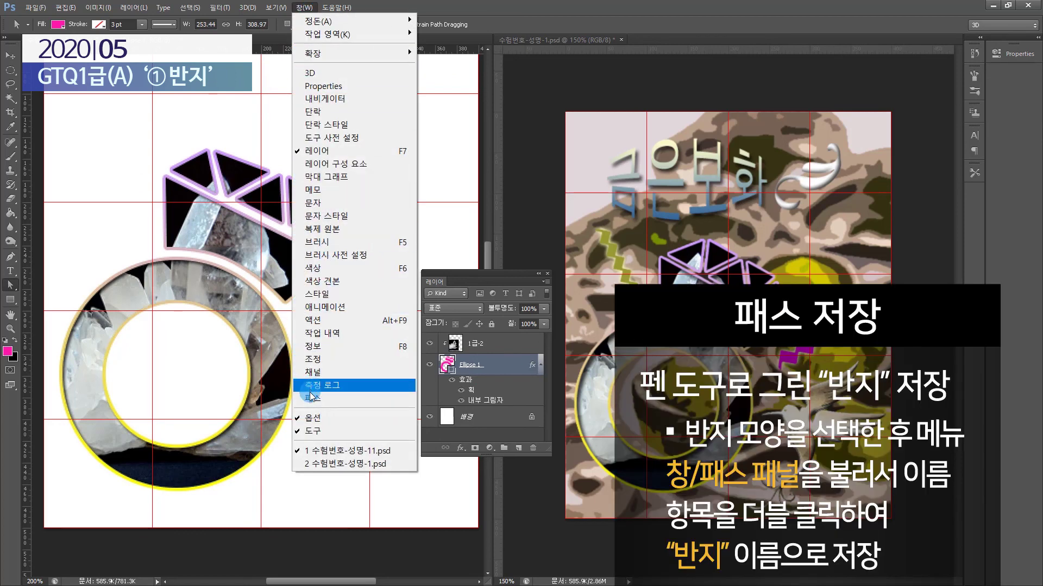
{"action": "left_click", "coordinate": [313, 398]}
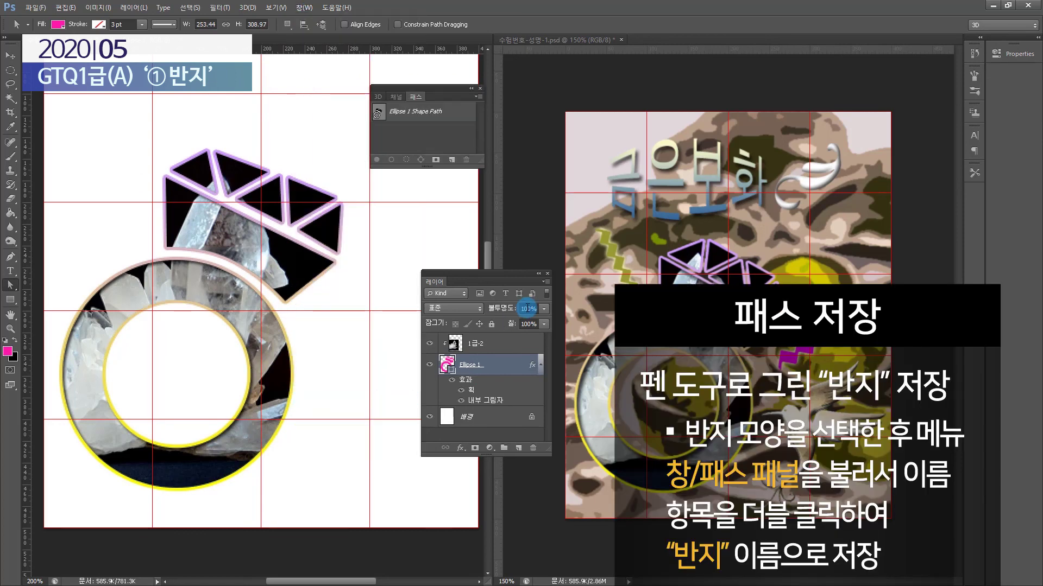
{"action": "double_click", "coordinate": [408, 113]}
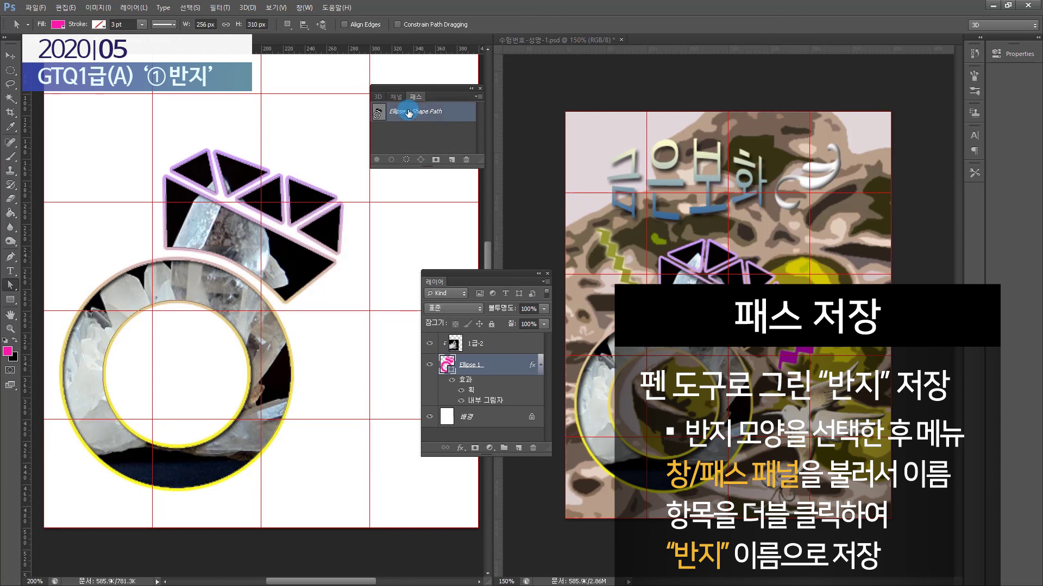
{"action": "type", "text": "반지"}
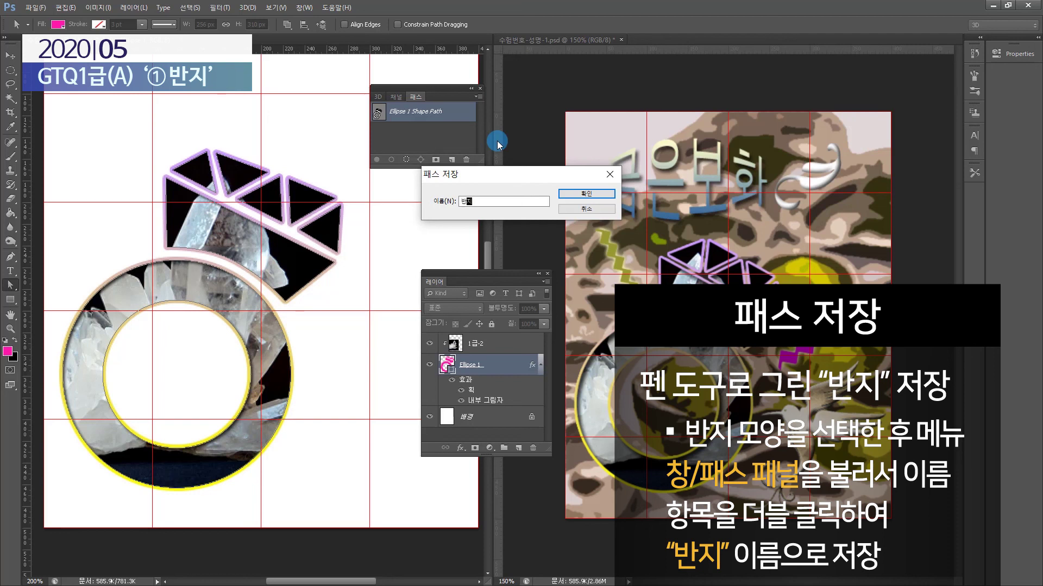
{"action": "key", "text": "Return"}
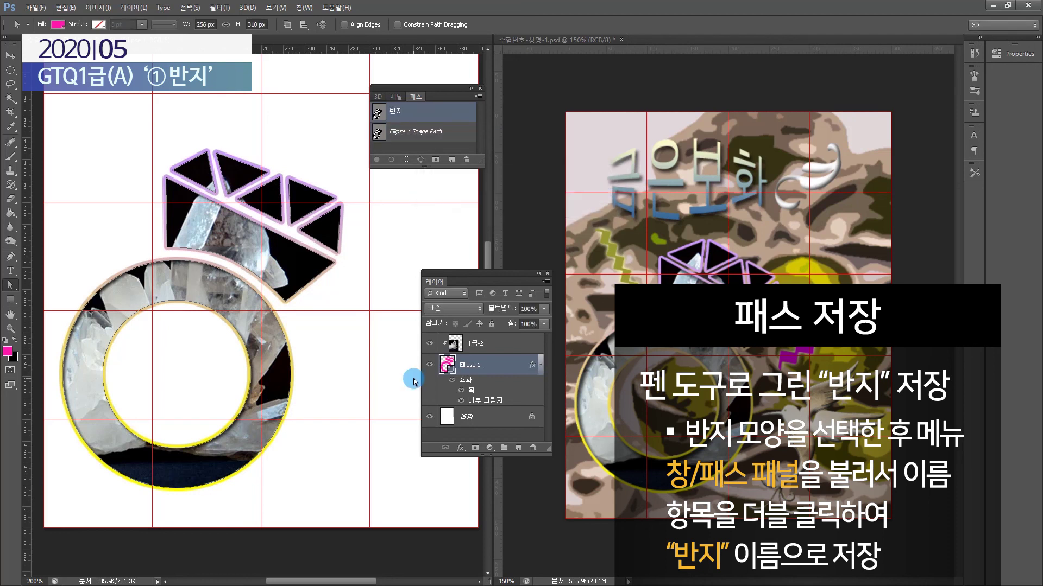